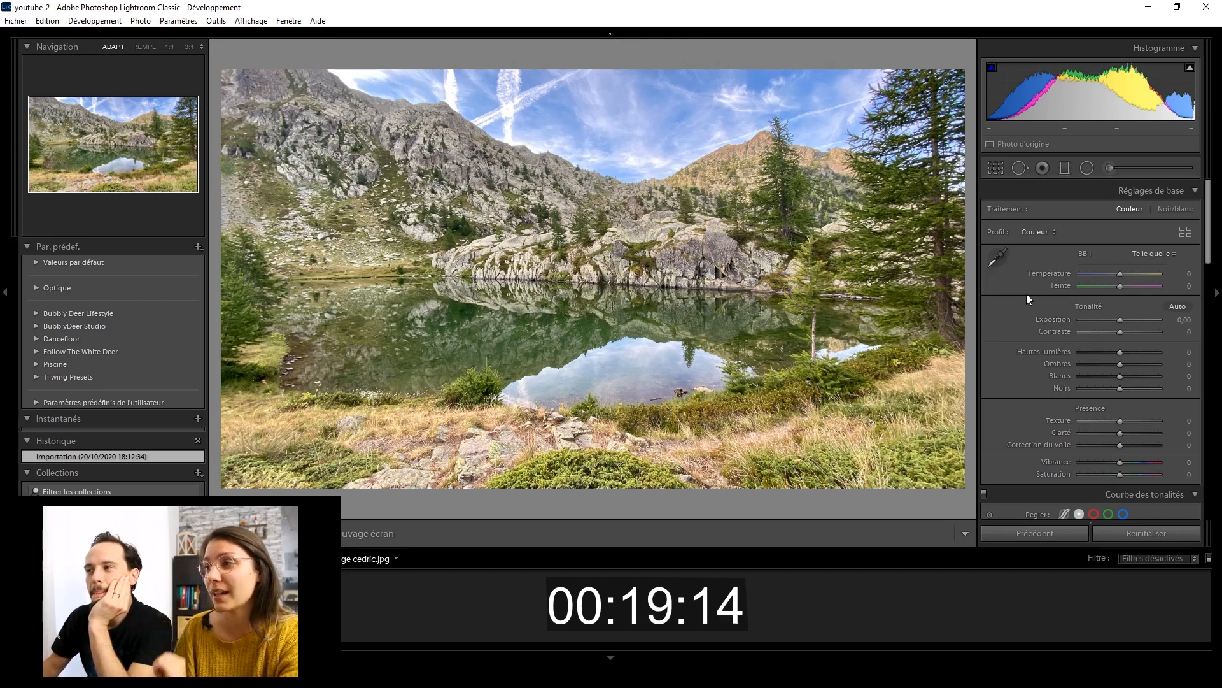
# Start cropping the photo and try a slightly smaller frame at the original aspect ratio, restoring the full frame.
pyautogui.click(995, 170)
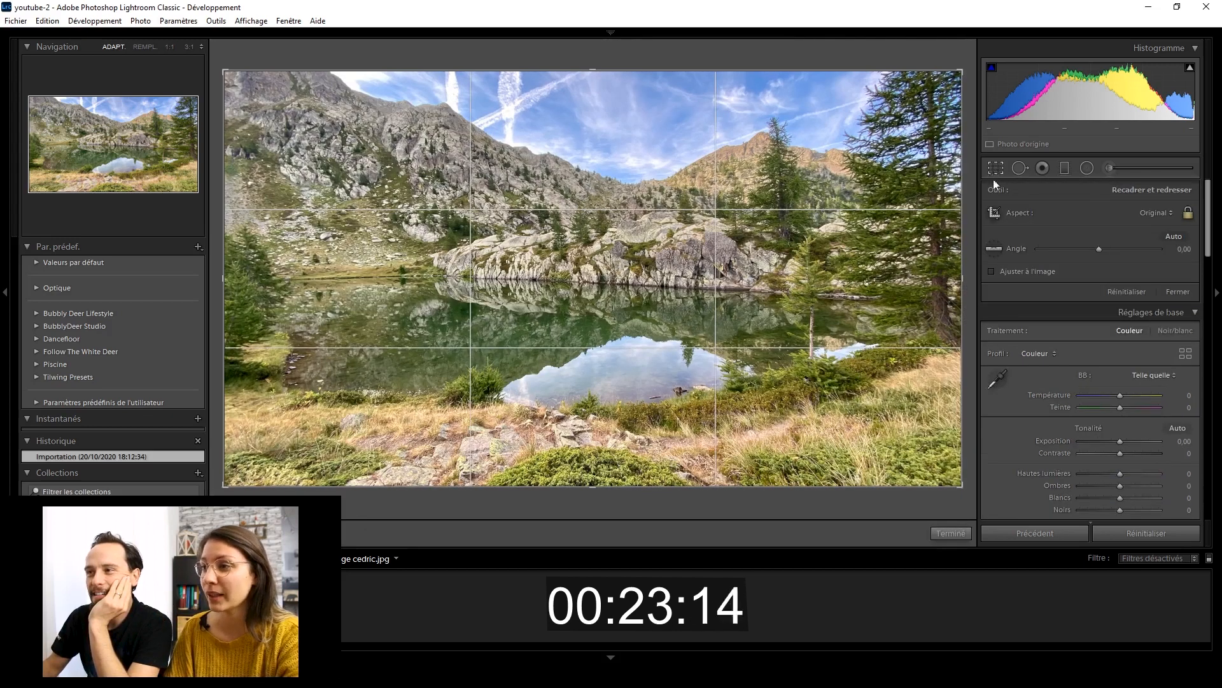
pyautogui.click(992, 258)
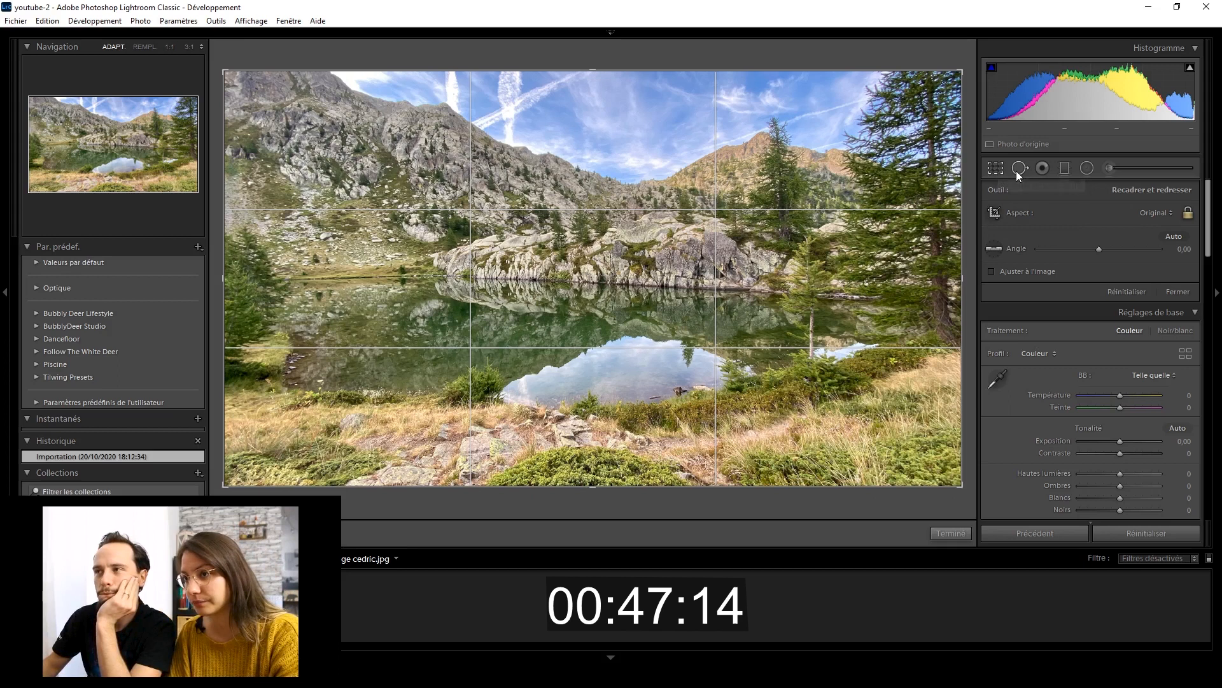
pyautogui.moveTo(961, 72)
pyautogui.mouseDown()
pyautogui.moveTo(885, 65)
pyautogui.moveTo(950, 87)
pyautogui.moveTo(967, 70)
pyautogui.moveTo(945, 81)
pyautogui.mouseUp()
pyautogui.moveTo(640, 264); pyautogui.dragTo(629, 308)
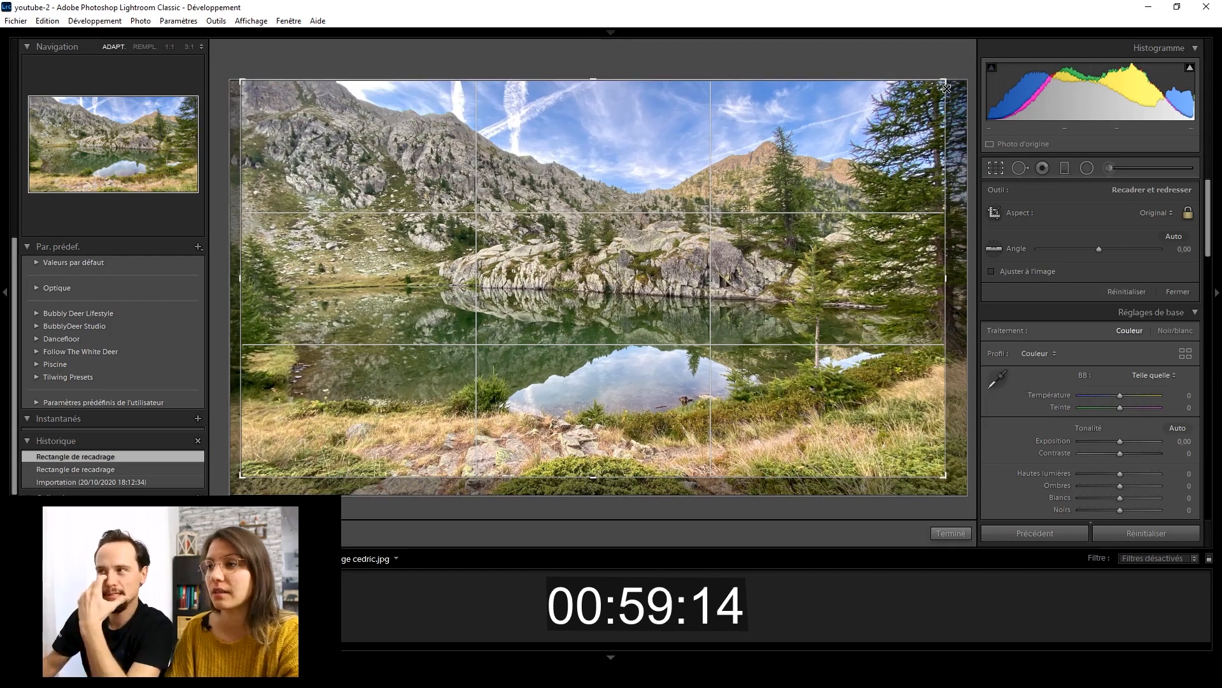
pyautogui.moveTo(940, 480); pyautogui.dragTo(968, 497)
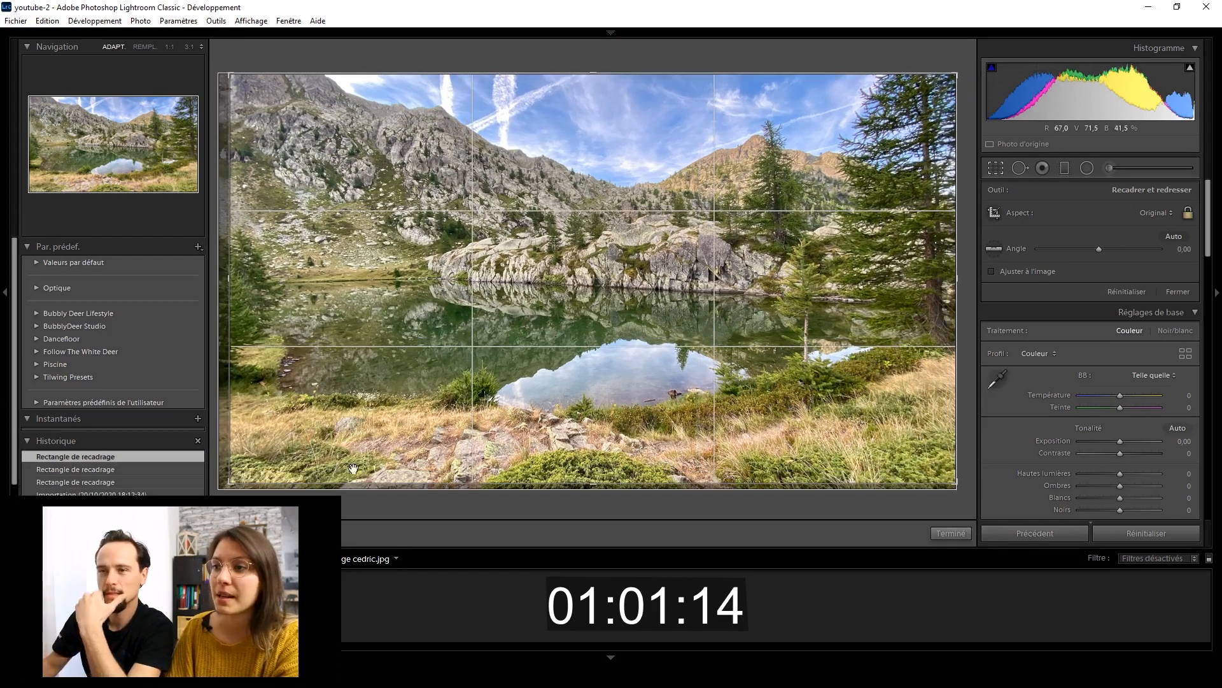
pyautogui.moveTo(231, 485); pyautogui.dragTo(220, 493)
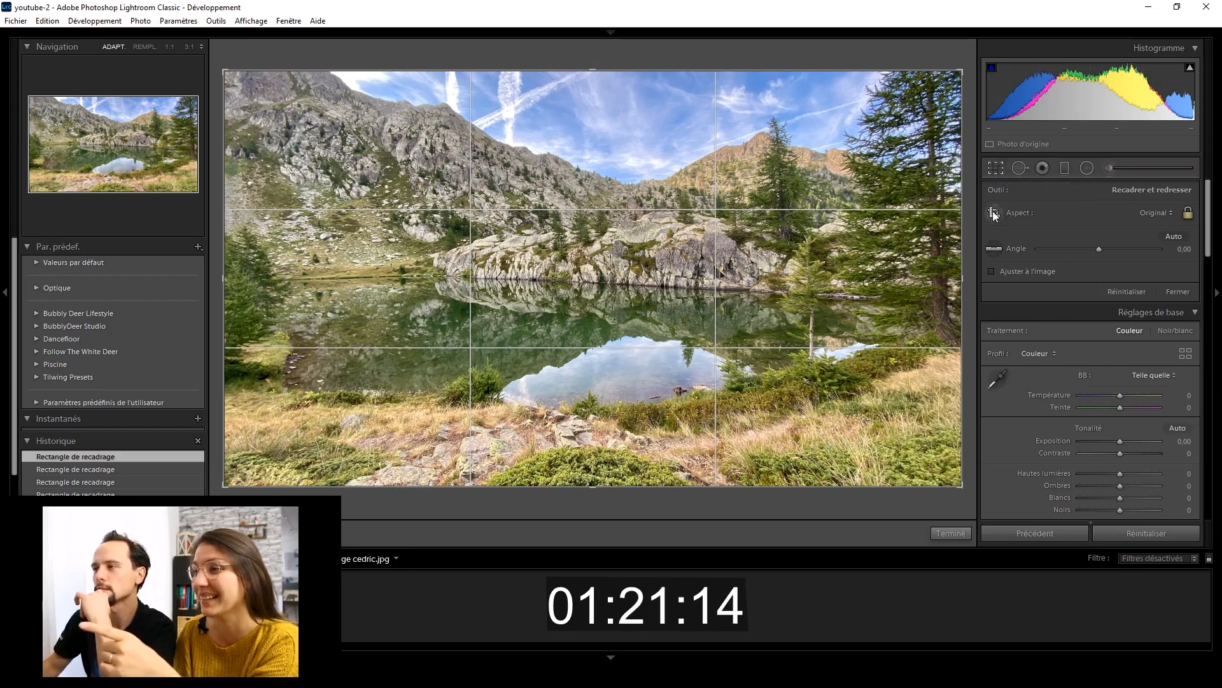
# Try the Personnalisé aspect ratio for the crop by adjusting the frame's upper edge.
pyautogui.click(1168, 213)
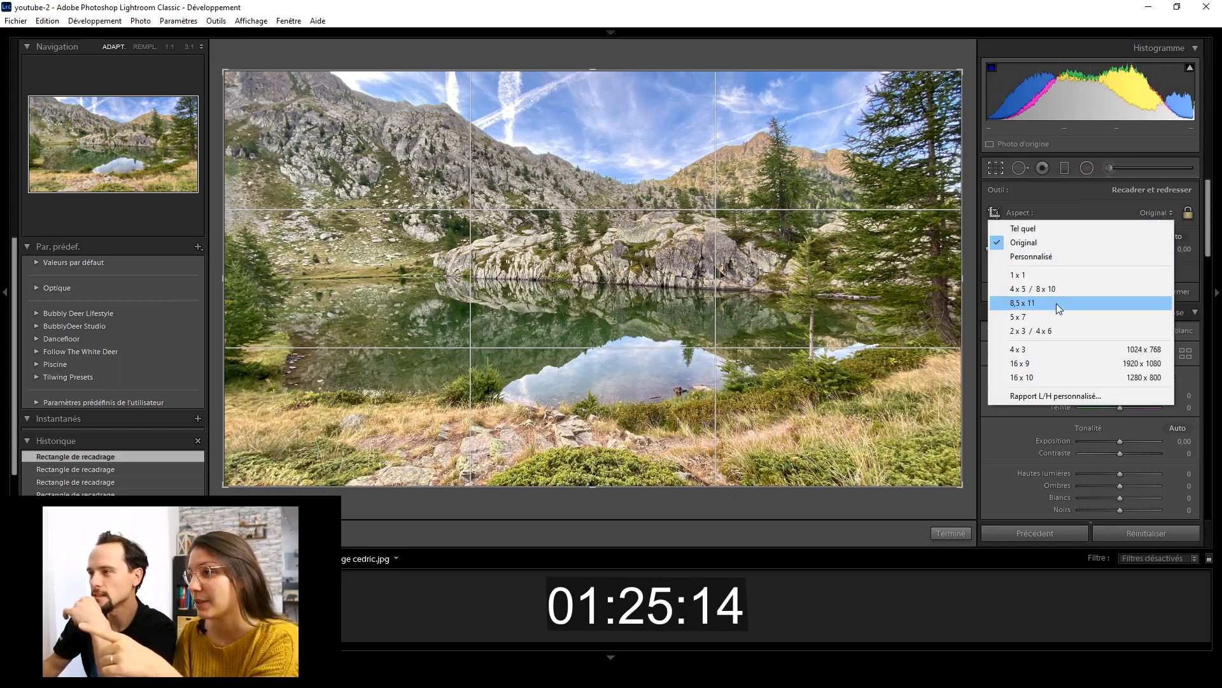
pyautogui.click(1048, 256)
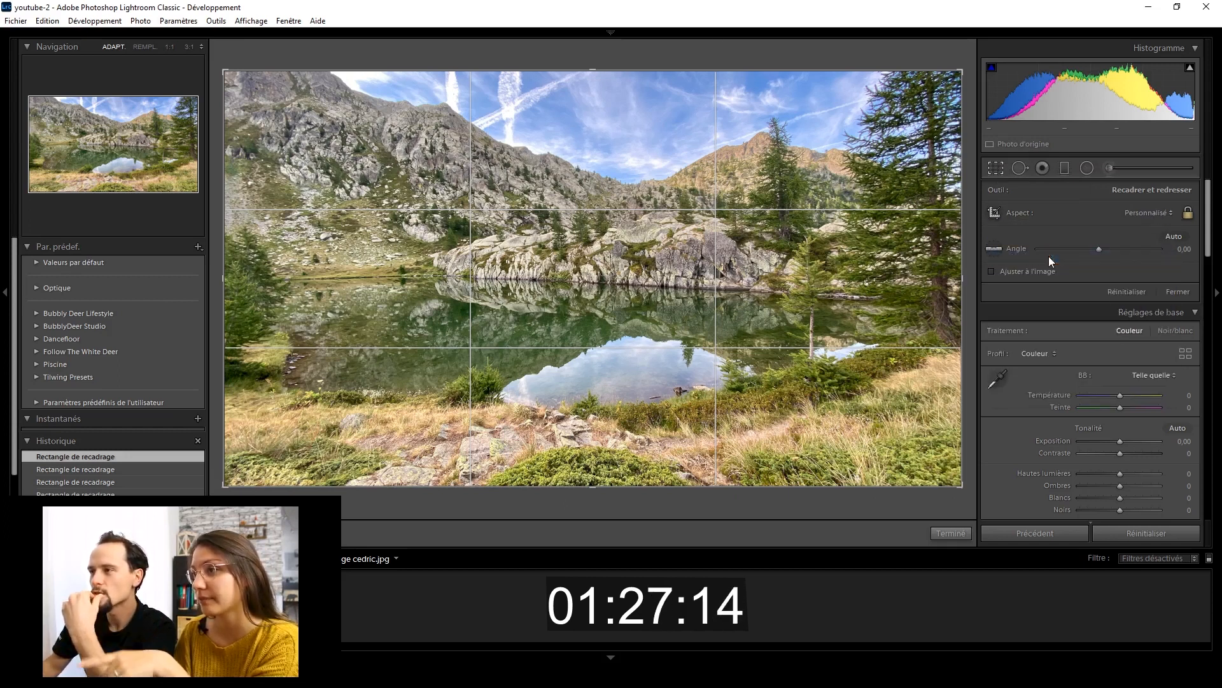
pyautogui.moveTo(586, 80)
pyautogui.mouseDown()
pyautogui.moveTo(588, 89)
pyautogui.moveTo(593, 63)
pyautogui.mouseUp()
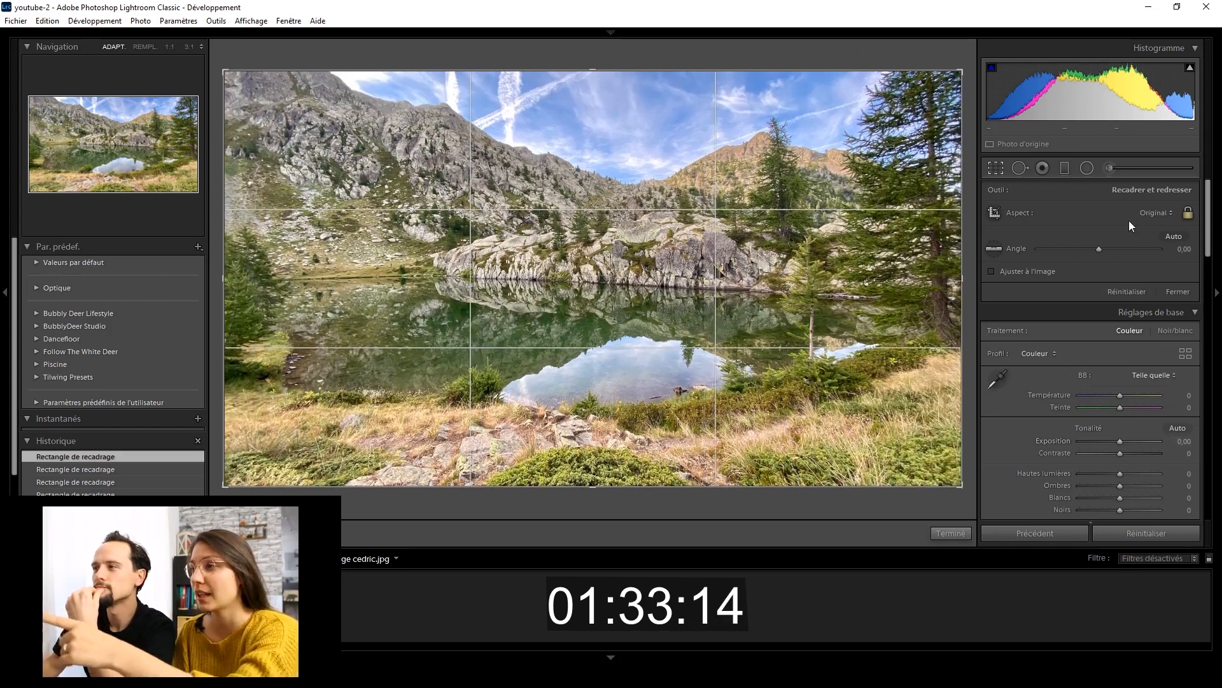
# Unlock the crop's aspect ratio, trim a strip of foreground off the bottom of the photo at full width, and apply the crop.
pyautogui.click(1188, 213)
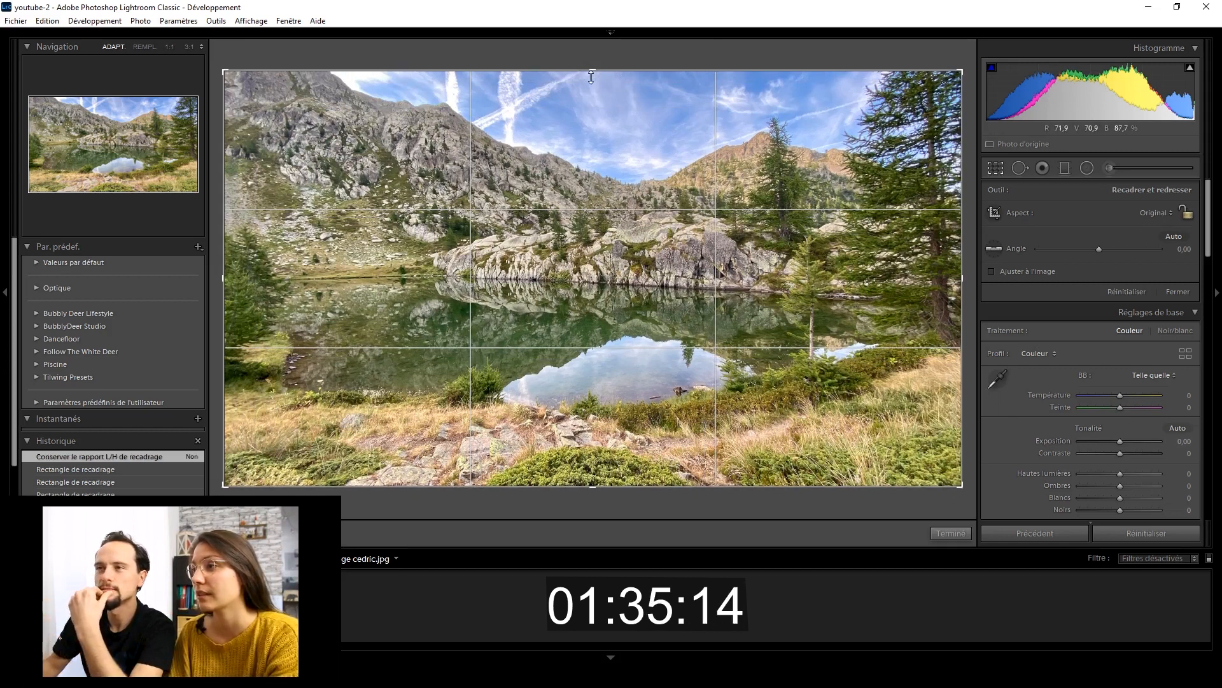
pyautogui.moveTo(591, 70); pyautogui.dragTo(591, 105)
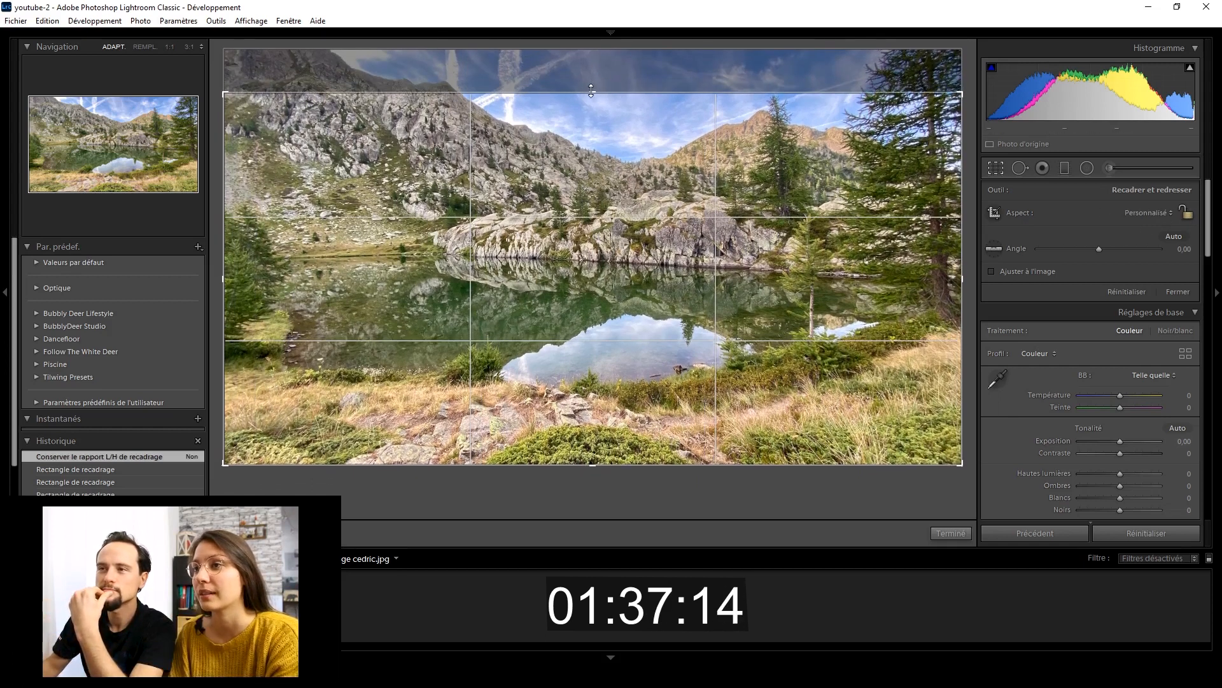
pyautogui.moveTo(548, 278); pyautogui.dragTo(551, 317)
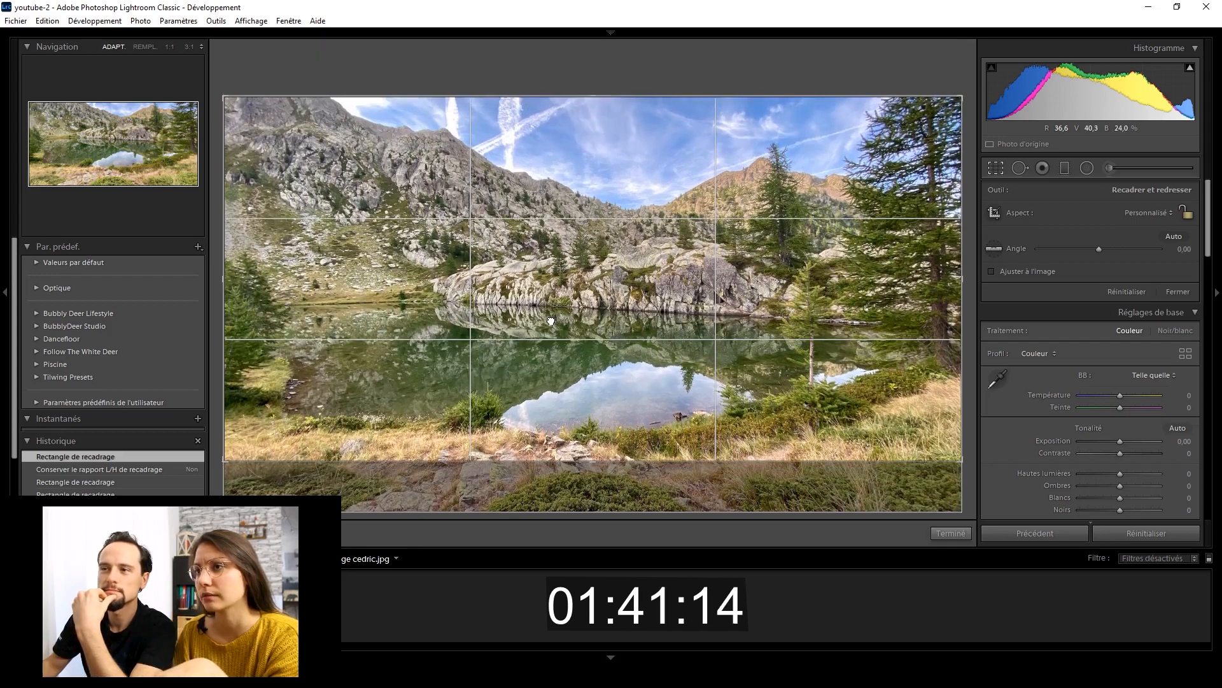
pyautogui.moveTo(590, 464); pyautogui.dragTo(573, 466)
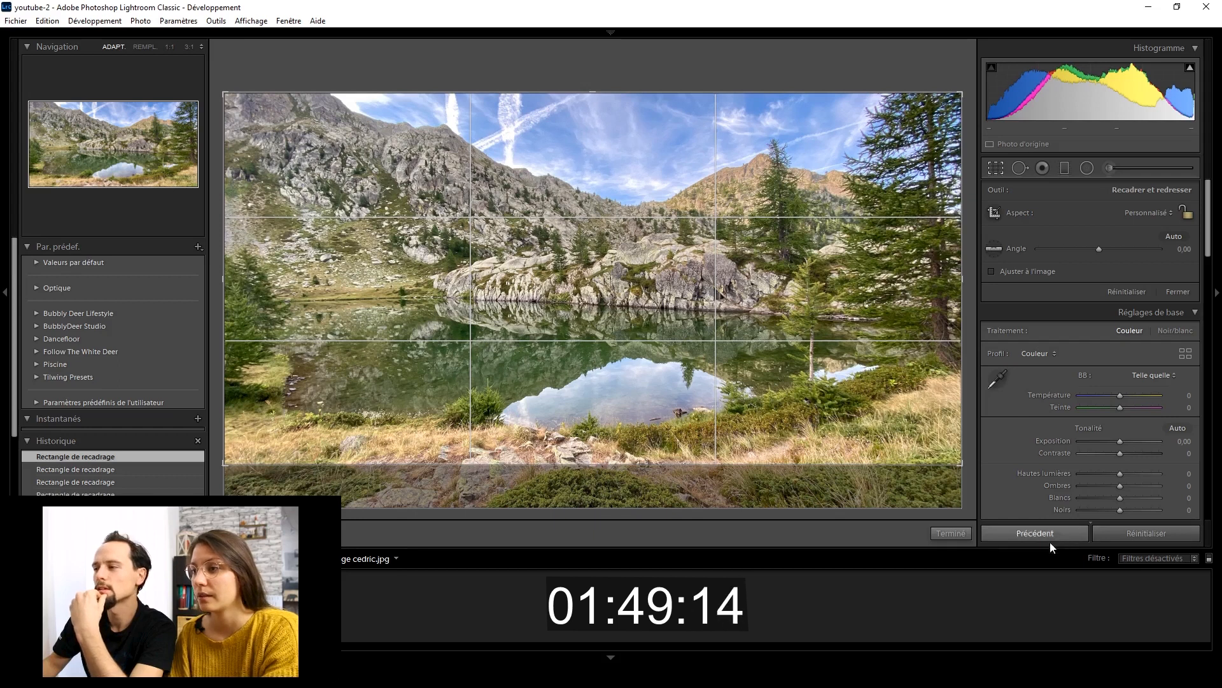
pyautogui.click(951, 534)
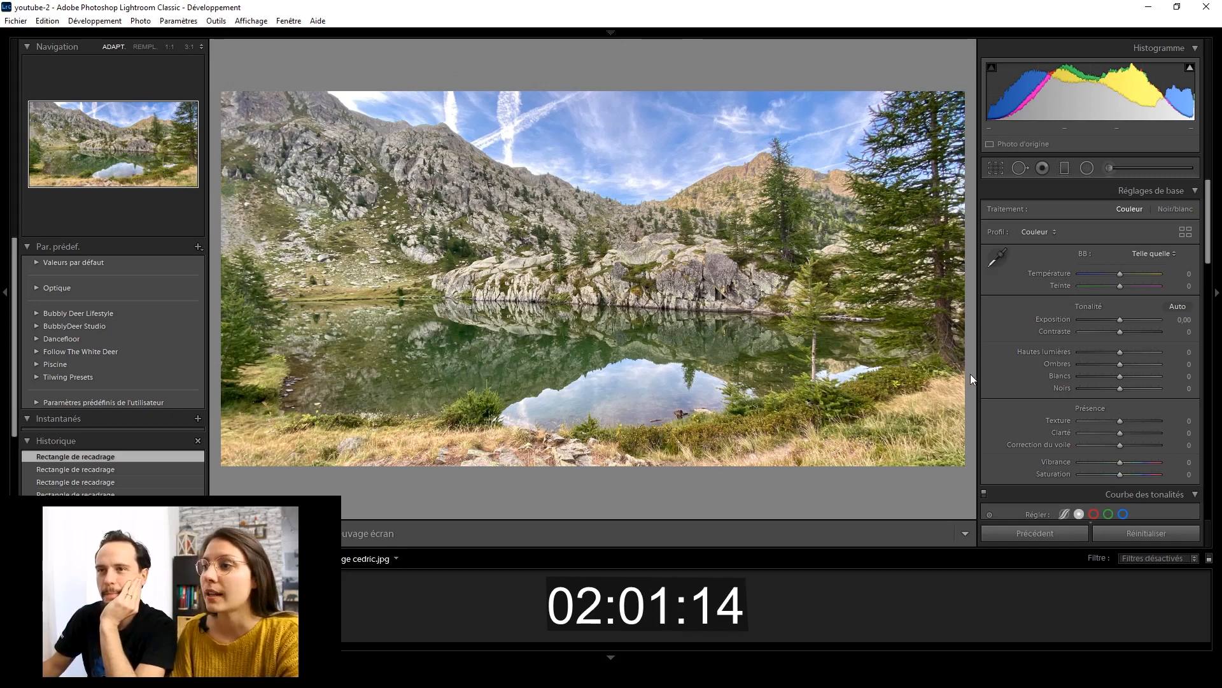
# Compare the Contraste fort and Contraste moyen point curves on the photo and keep Contraste fort.
pyautogui.scroll(-4, 1026, 357)
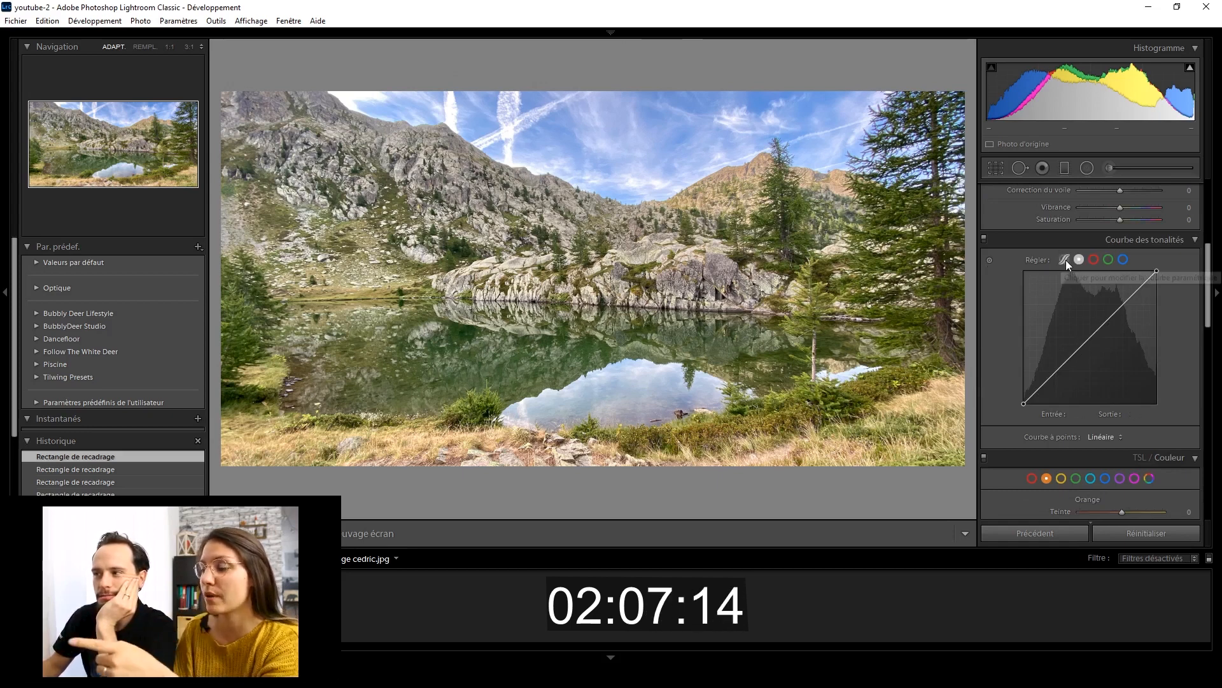
pyautogui.click(1108, 437)
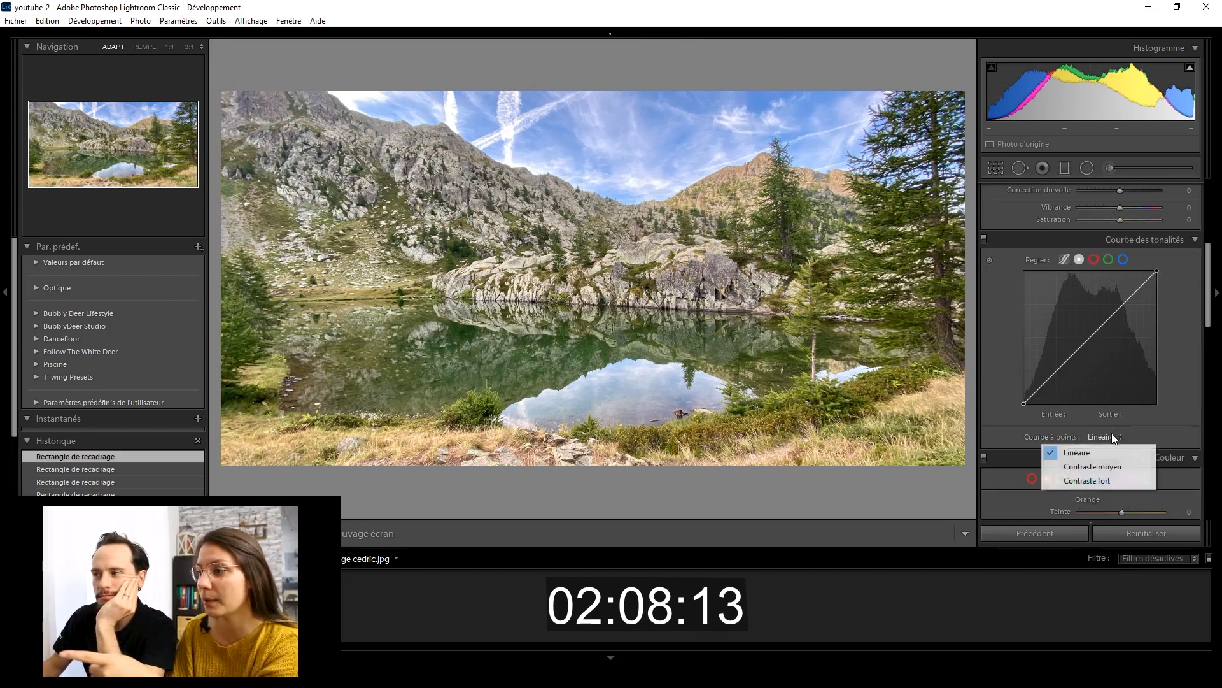
pyautogui.click(1099, 481)
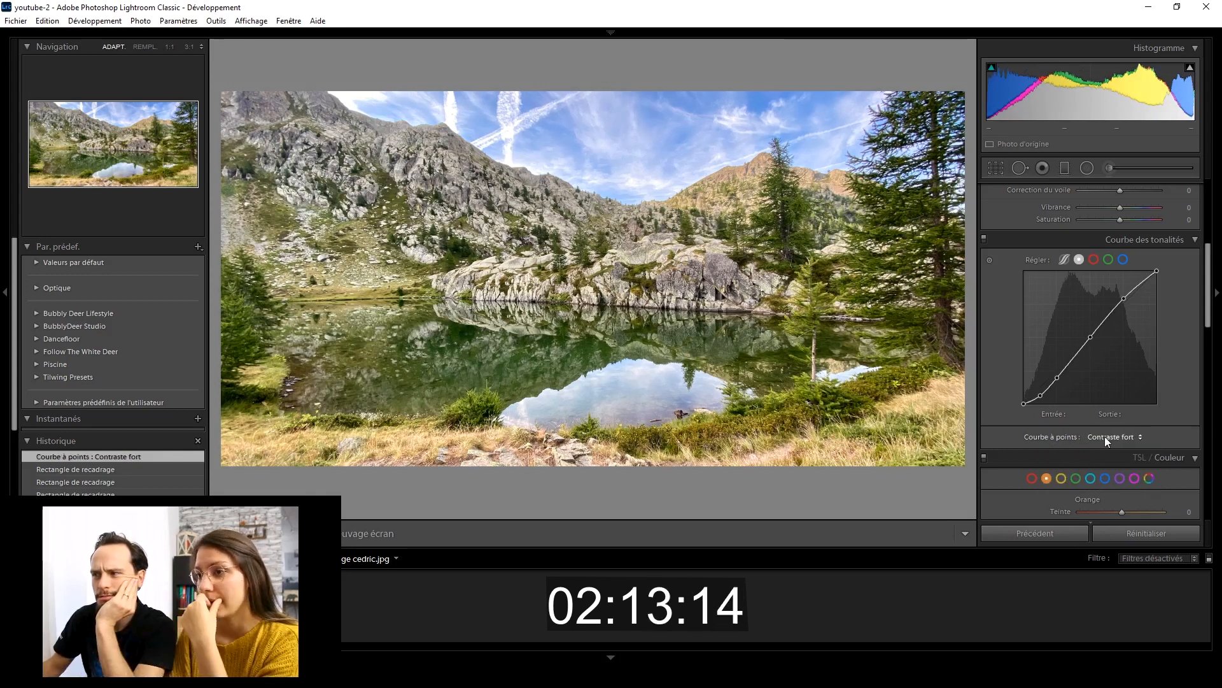
pyautogui.click(1105, 437)
pyautogui.click(1094, 467)
pyautogui.click(1115, 438)
pyautogui.click(1110, 482)
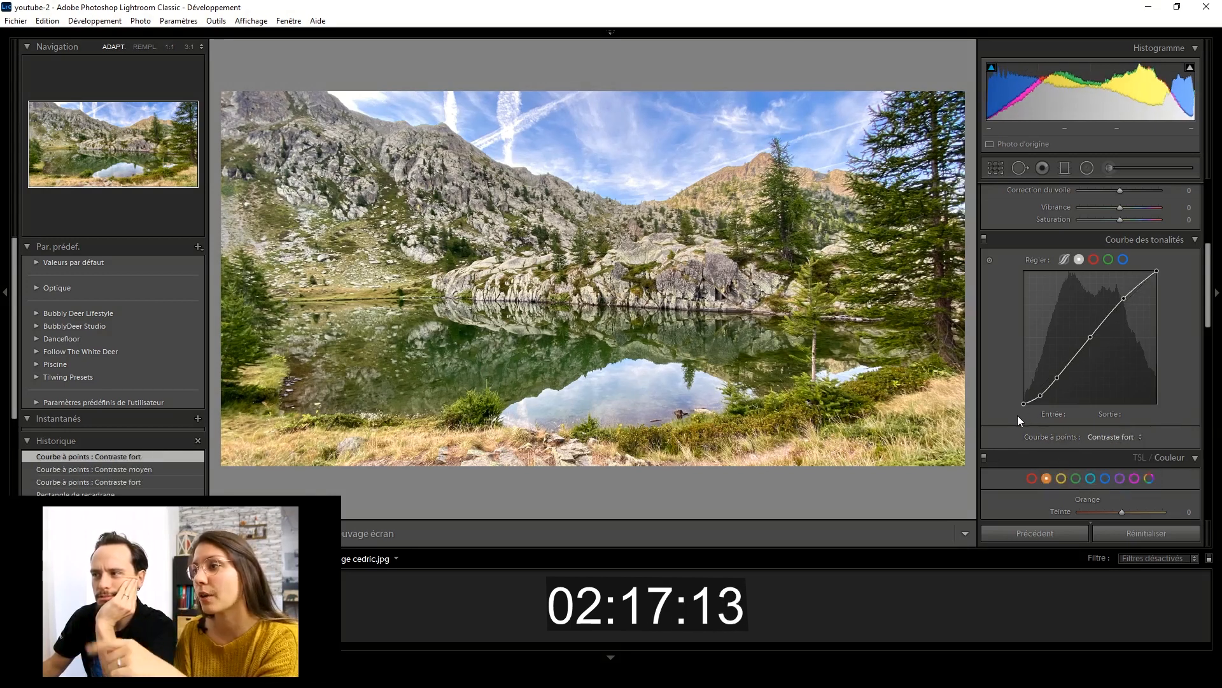
# Try the highlights (Hautes lumières) at -100 and settle on -60.
pyautogui.scroll(4, 1014, 398)
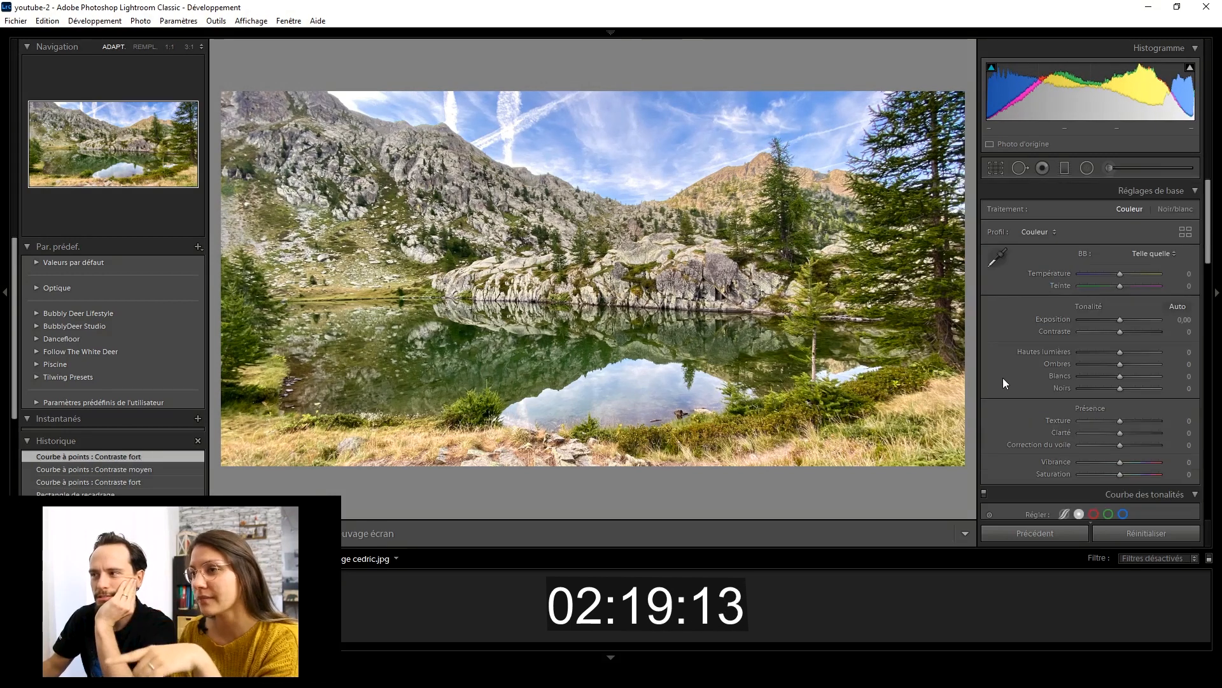
pyautogui.moveTo(1119, 349); pyautogui.dragTo(1059, 340)
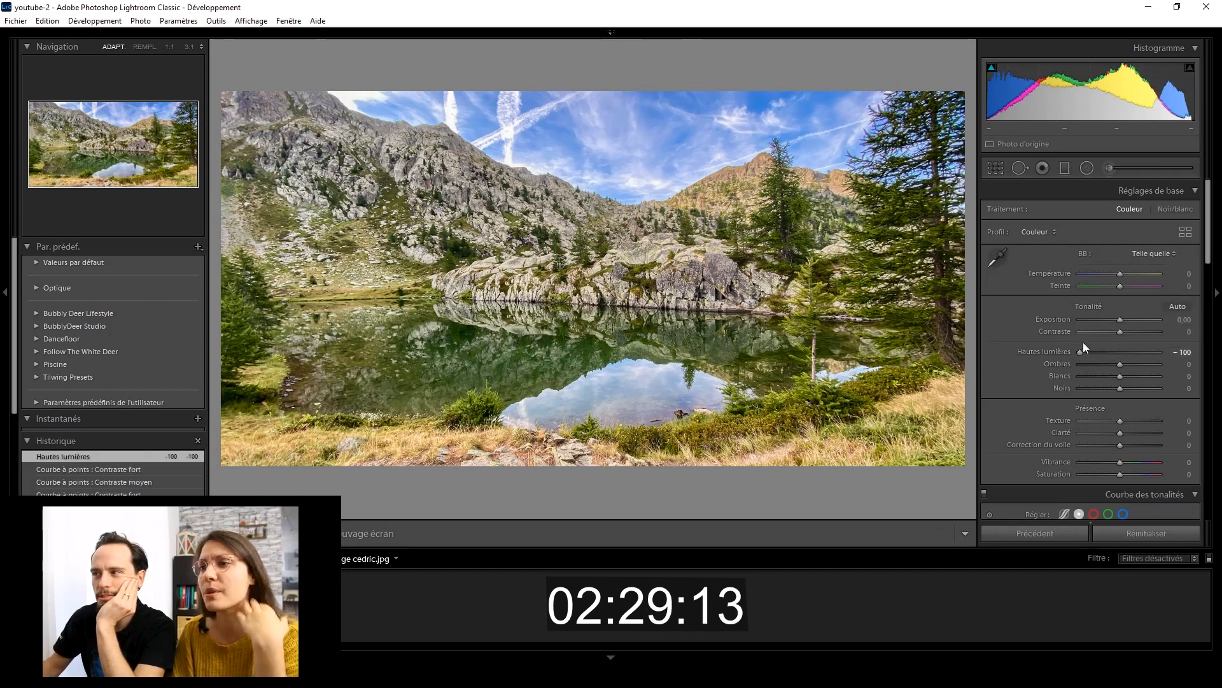
pyautogui.moveTo(1081, 352)
pyautogui.mouseDown()
pyautogui.moveTo(1114, 353)
pyautogui.moveTo(1077, 347)
pyautogui.moveTo(1097, 358)
pyautogui.mouseUp()
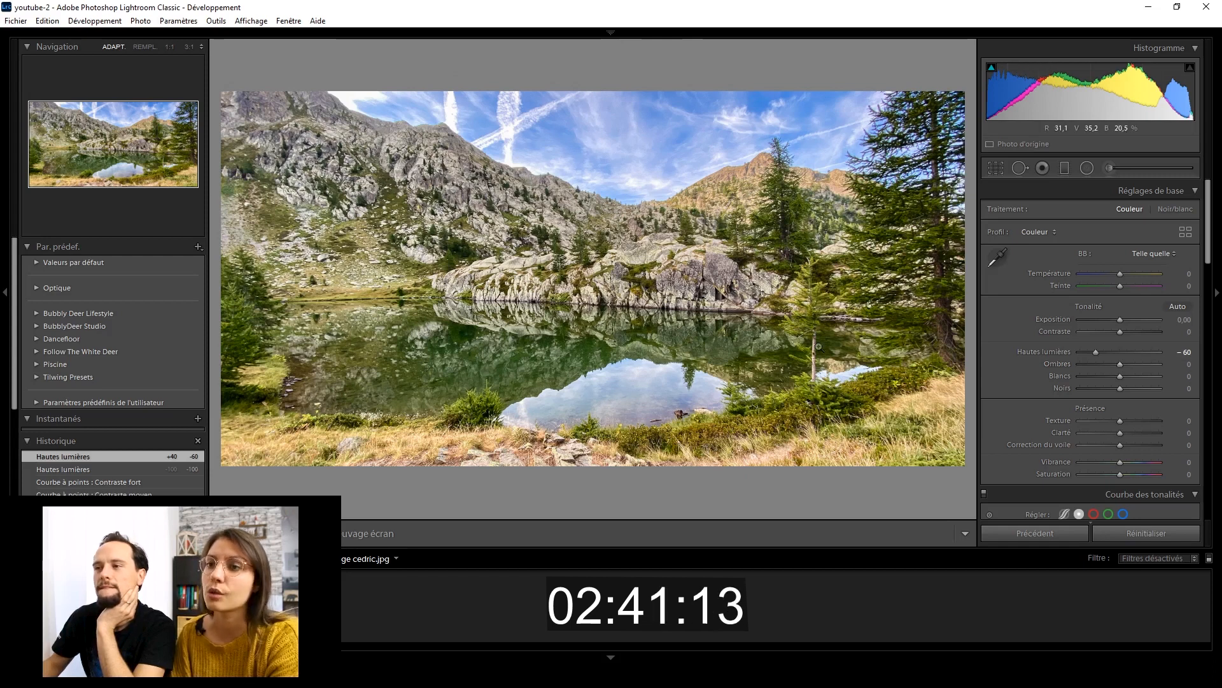
# Tone the highlights under Virage partiel with a hue of 22 and a saturation of 9.
pyautogui.scroll(-5, 1036, 411)
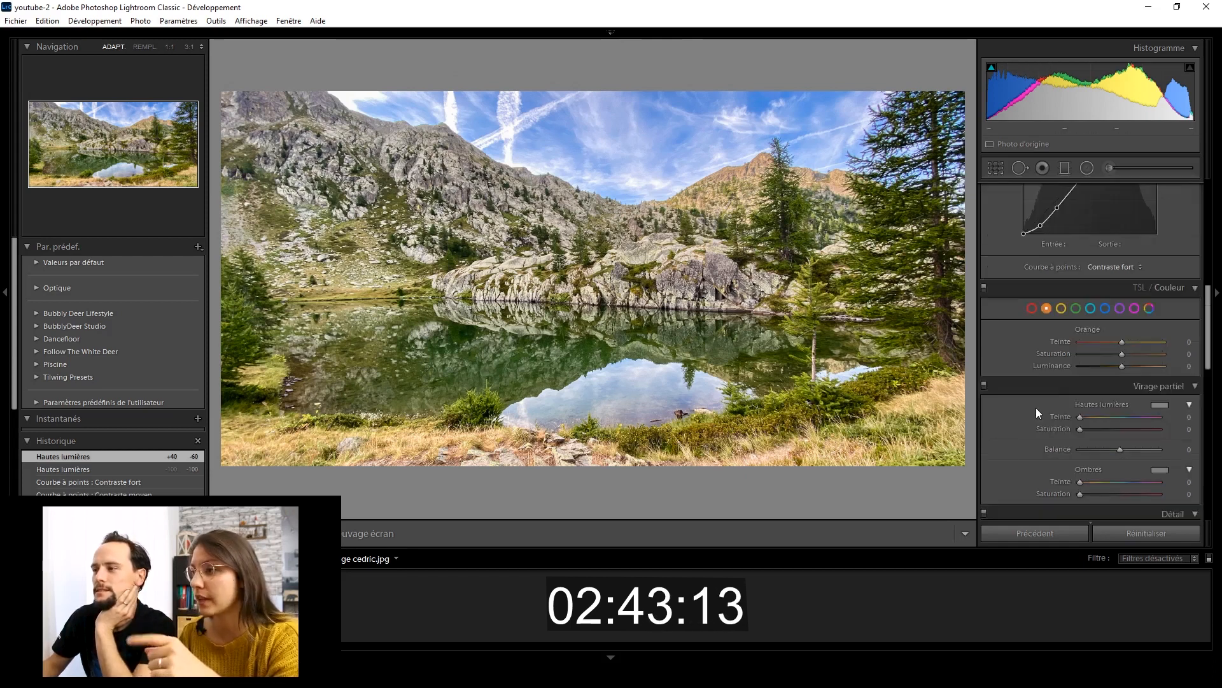
pyautogui.scroll(-3, 1036, 408)
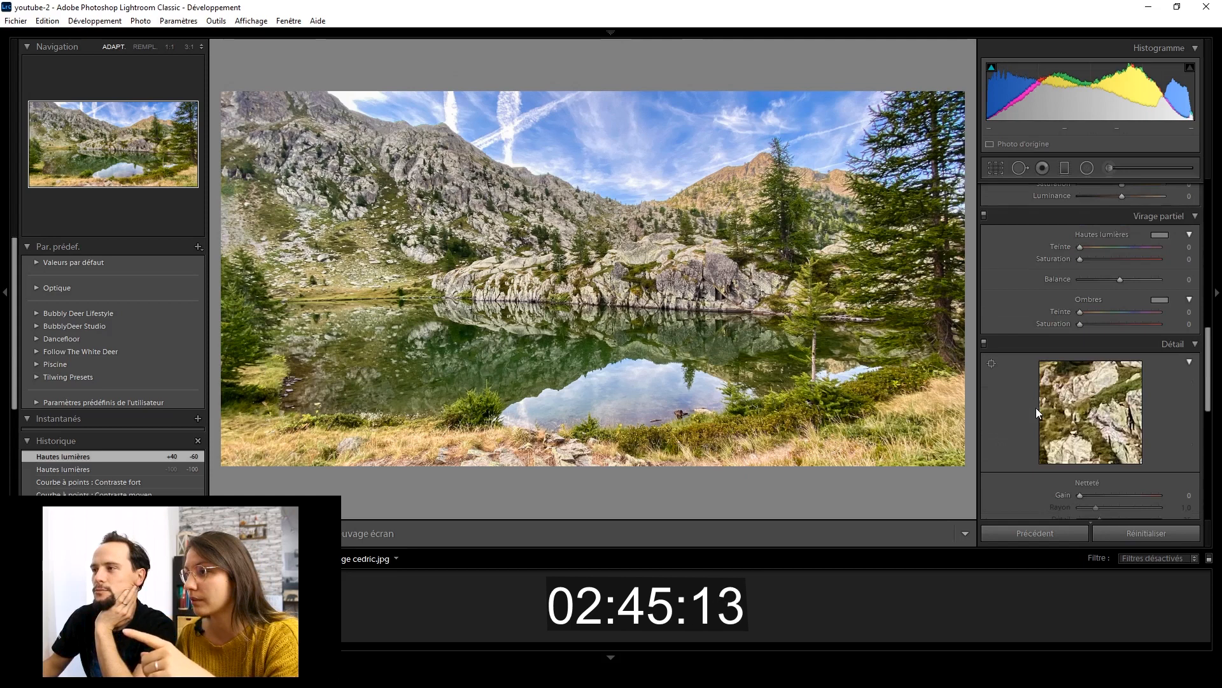
pyautogui.scroll(2, 1037, 408)
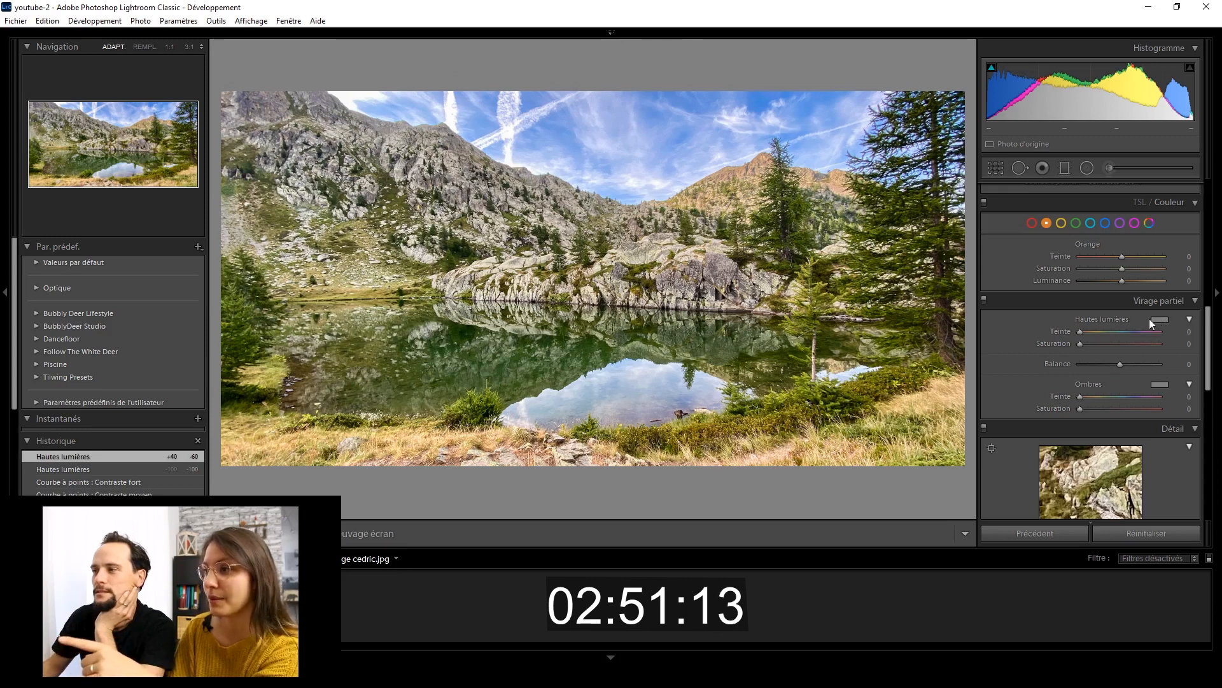
pyautogui.click(1189, 333)
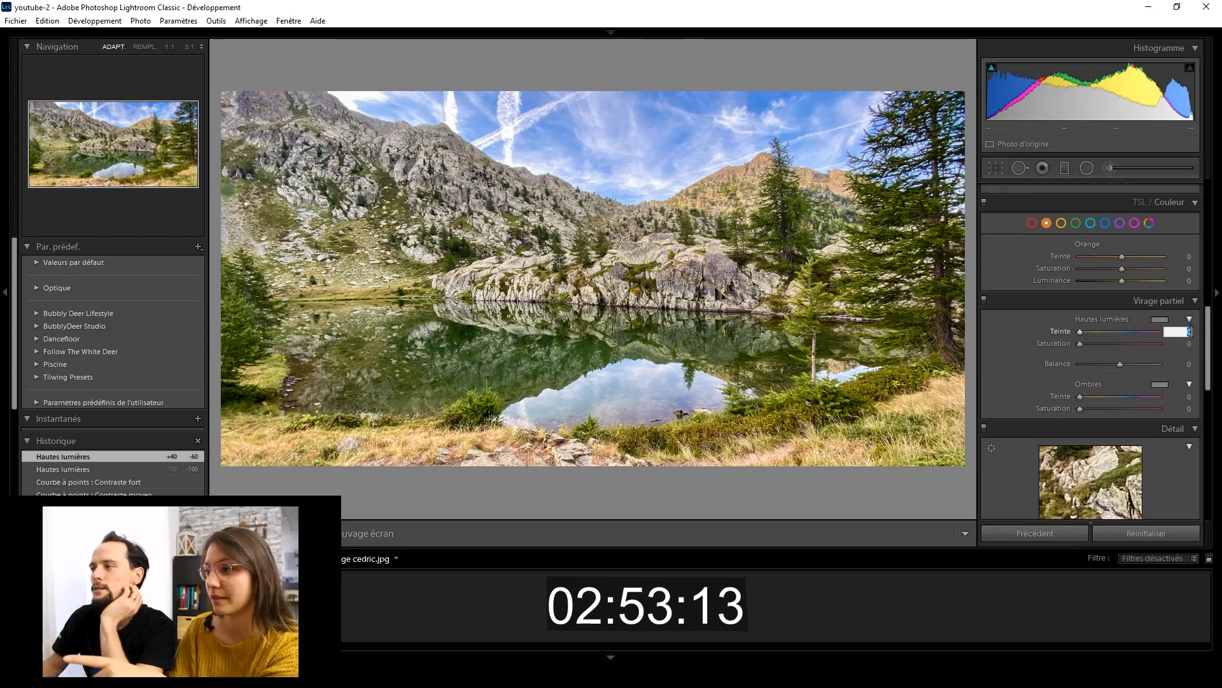
pyautogui.write('22')
pyautogui.click(1189, 345)
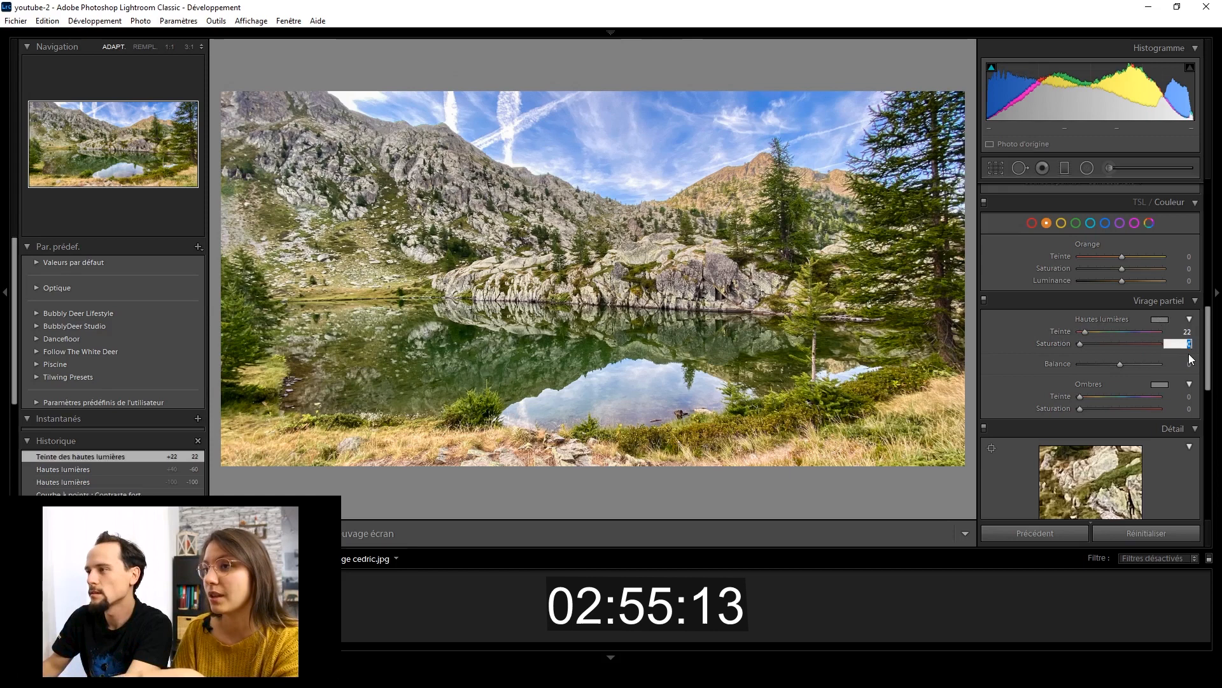
pyautogui.write('9')
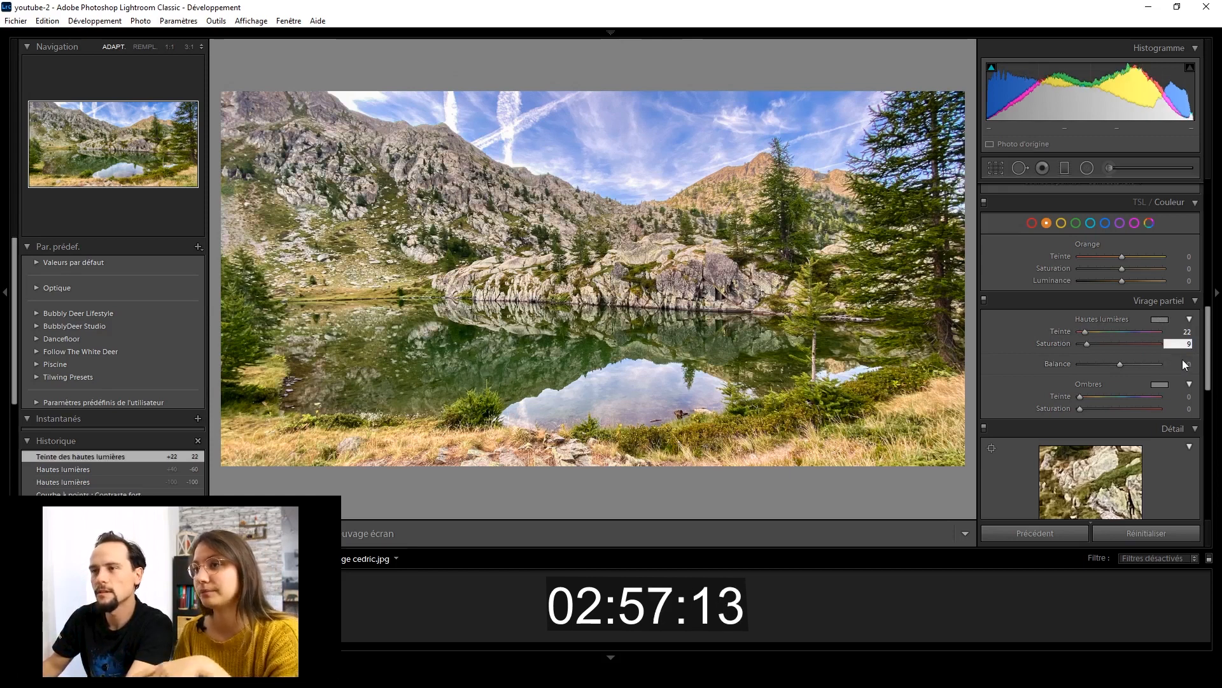
pyautogui.press('Tab')
pyautogui.press('Tab')
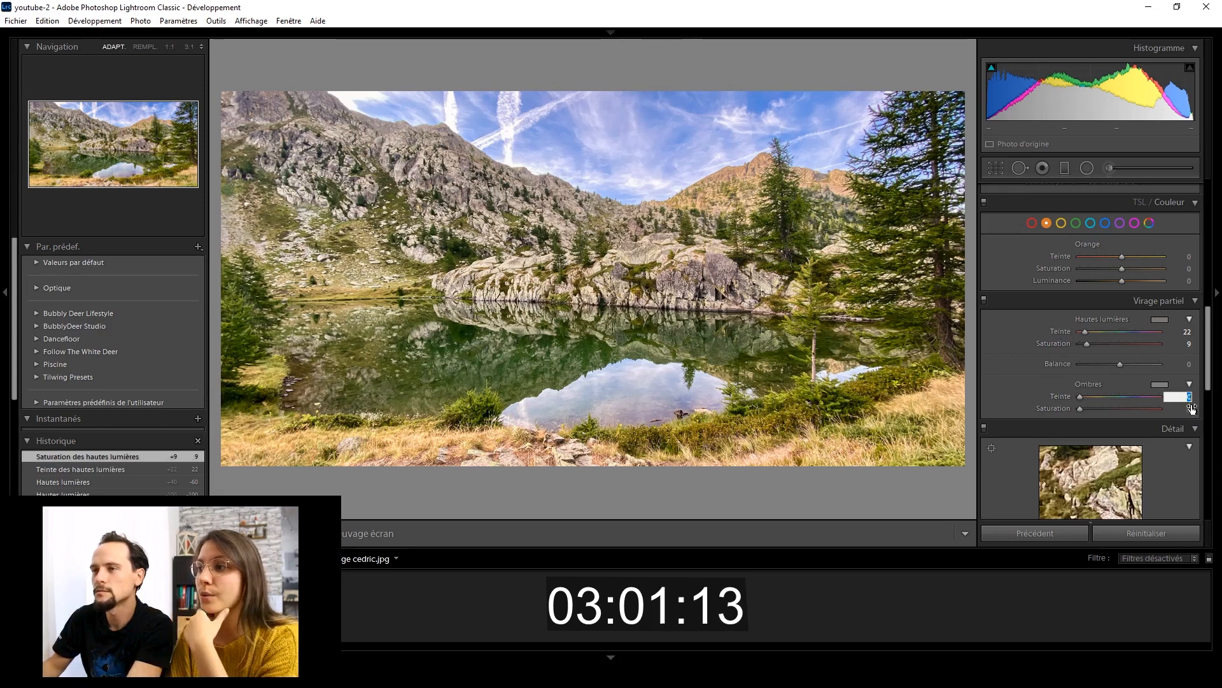
# Tone the shadows (Ombres) with the blue preset swatch, giving hue 215 and saturation 12.
pyautogui.click(1158, 386)
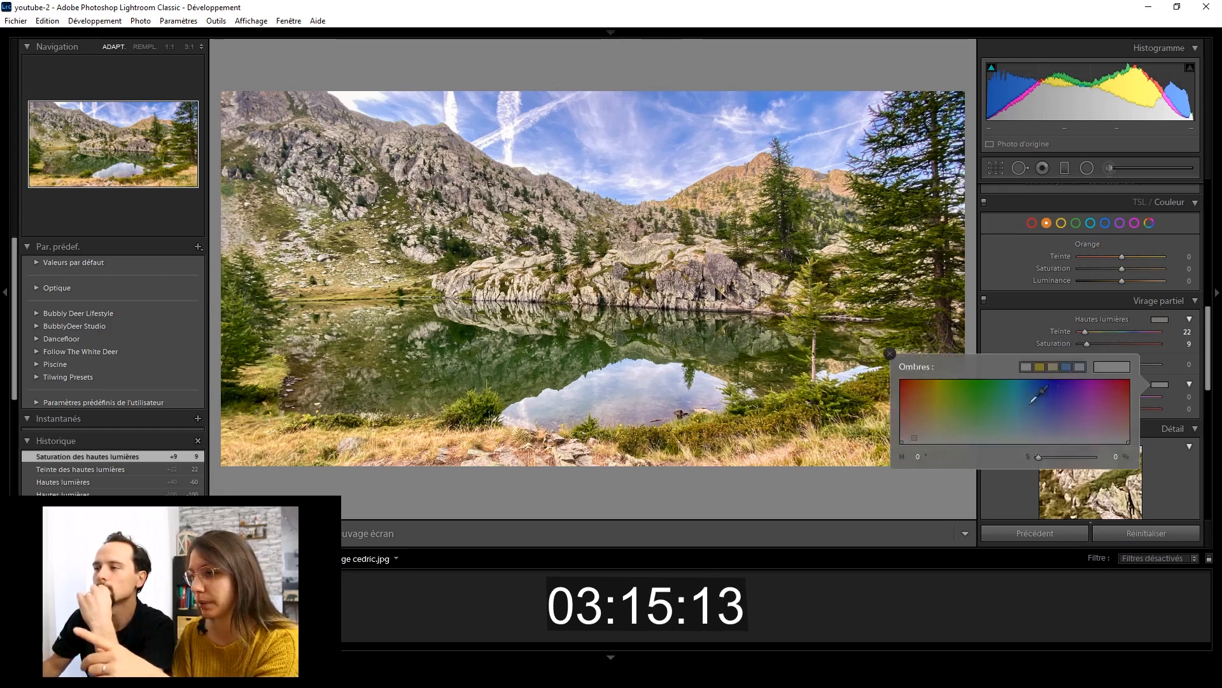
pyautogui.click(1070, 366)
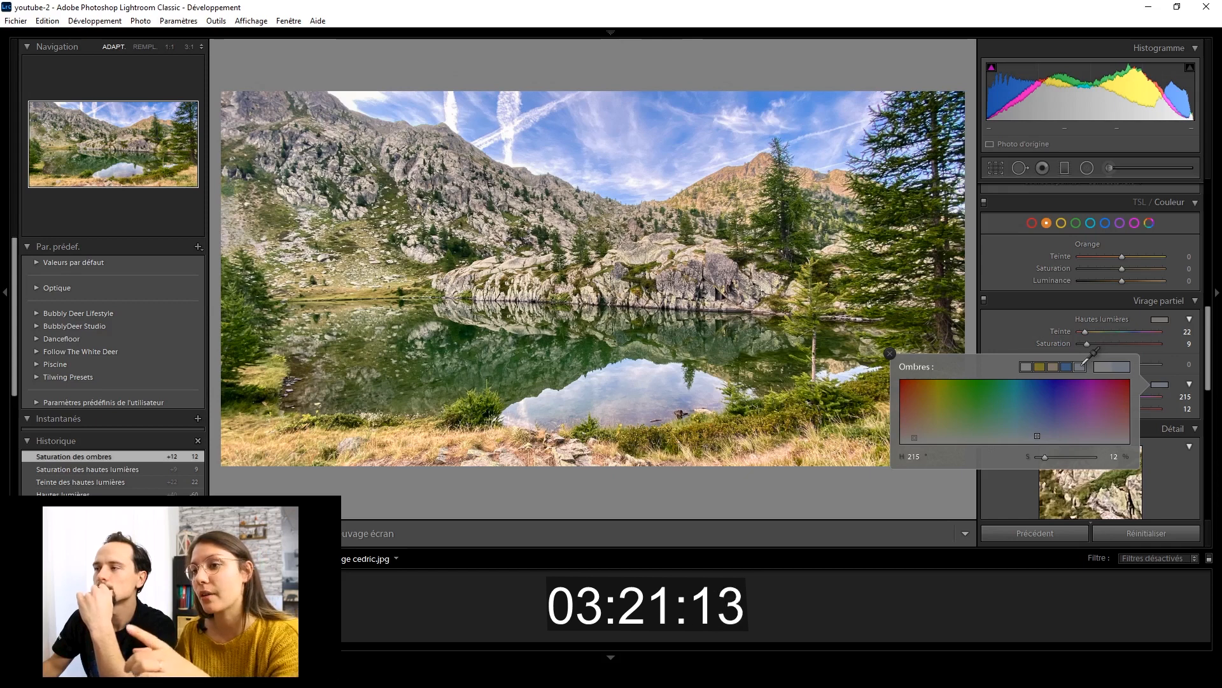
# Compare the photo with and without the split toning, leaving the effect enabled.
pyautogui.click(984, 302)
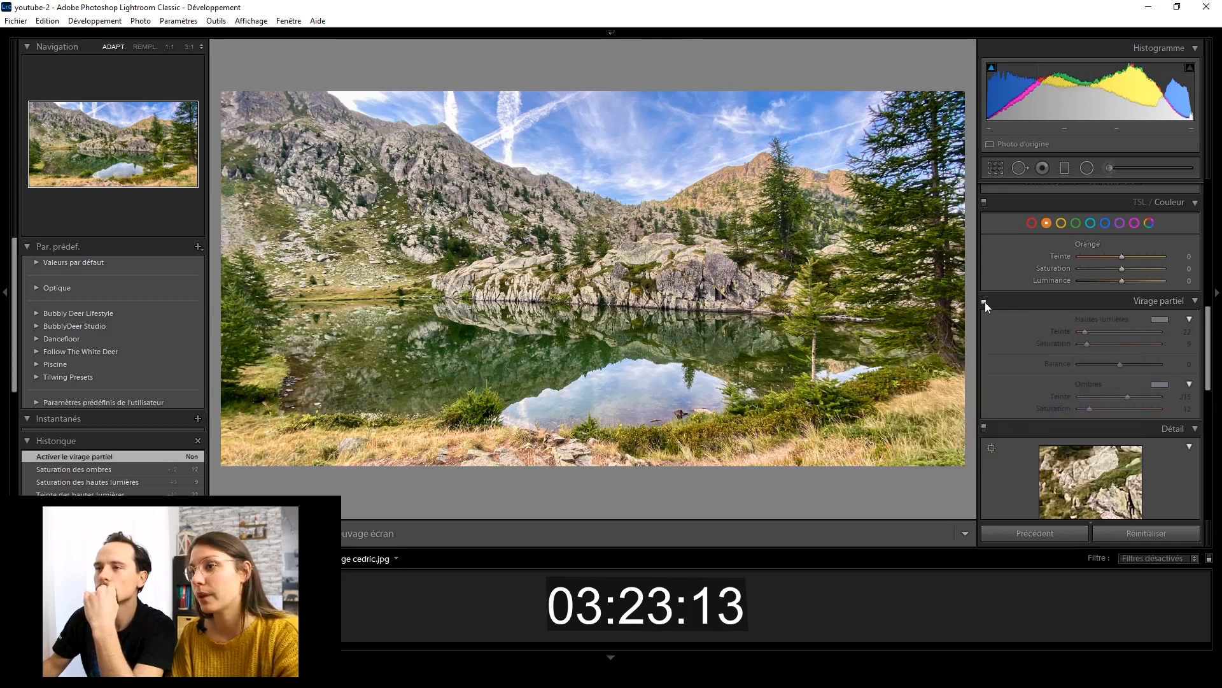
pyautogui.click(984, 302)
pyautogui.click(984, 302)
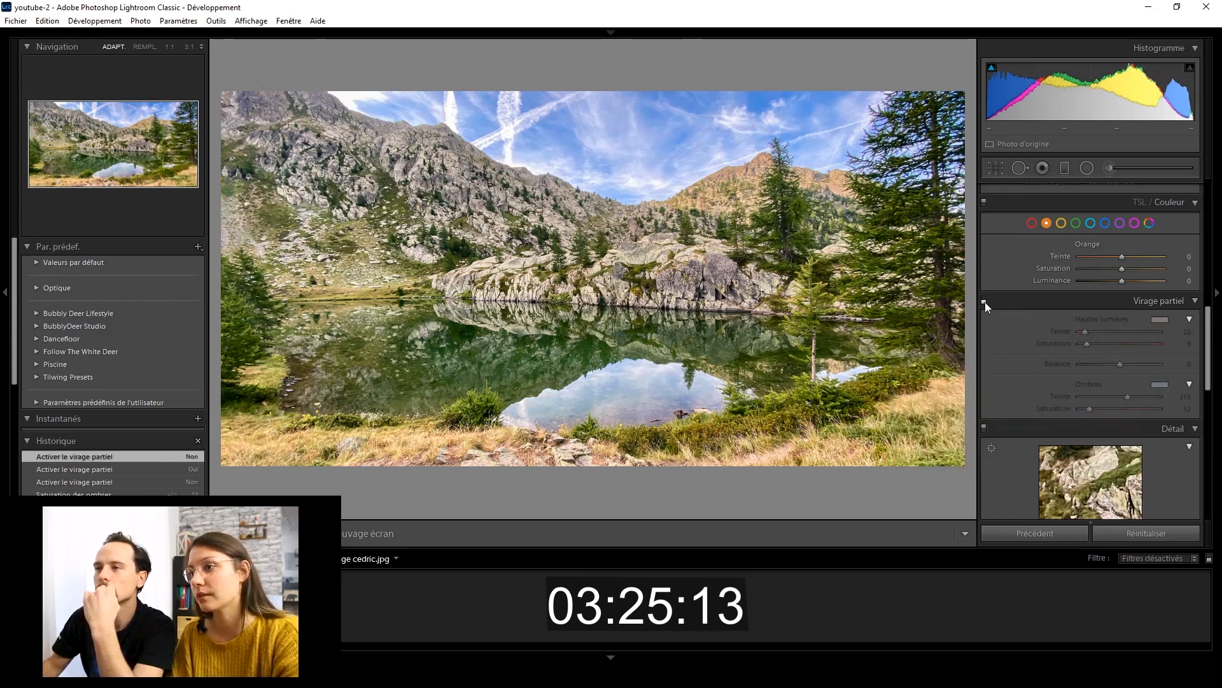
pyautogui.click(984, 302)
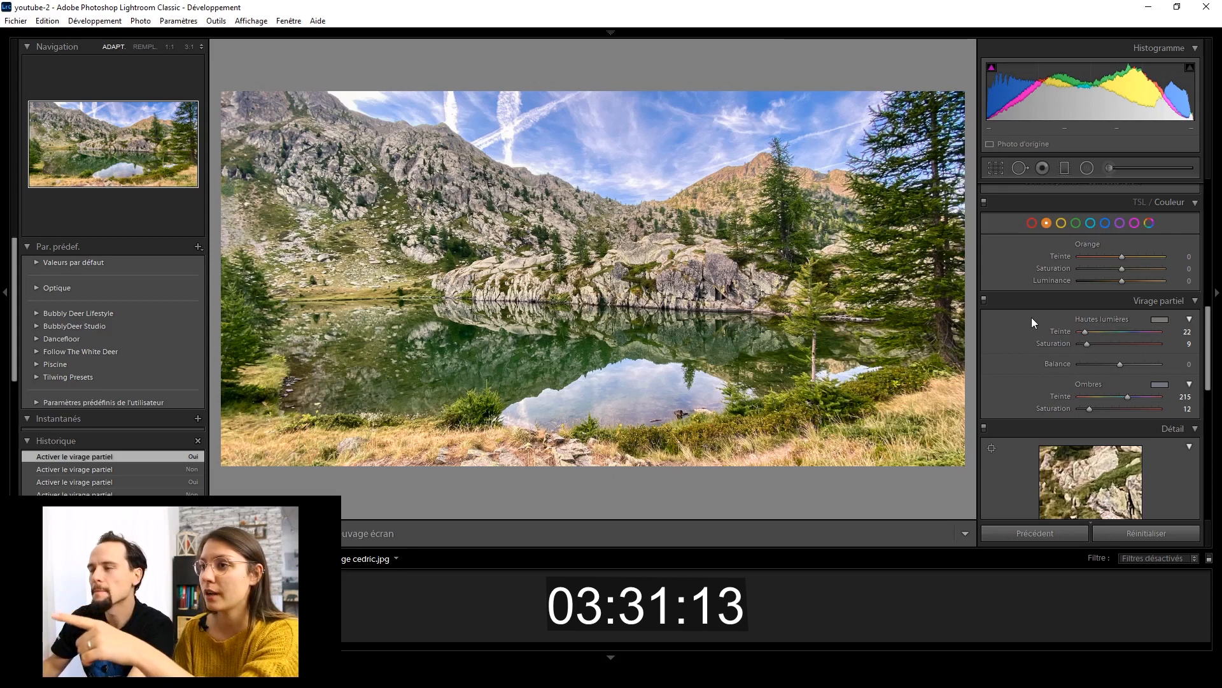
# Shift the hue (Teinte) of the photo's greens to +5 in the TSL/Couleur settings.
pyautogui.click(1076, 223)
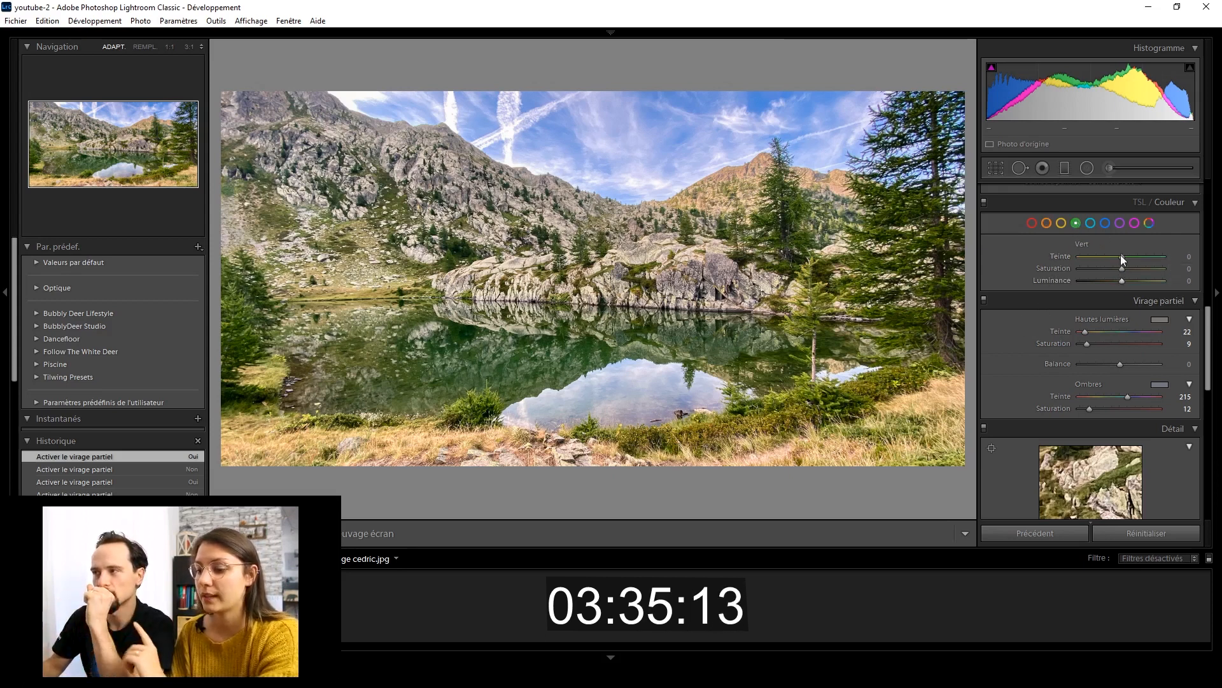
pyautogui.moveTo(1120, 254)
pyautogui.mouseDown()
pyautogui.moveTo(1071, 249)
pyautogui.moveTo(1150, 258)
pyautogui.moveTo(1110, 264)
pyautogui.moveTo(1126, 268)
pyautogui.mouseUp()
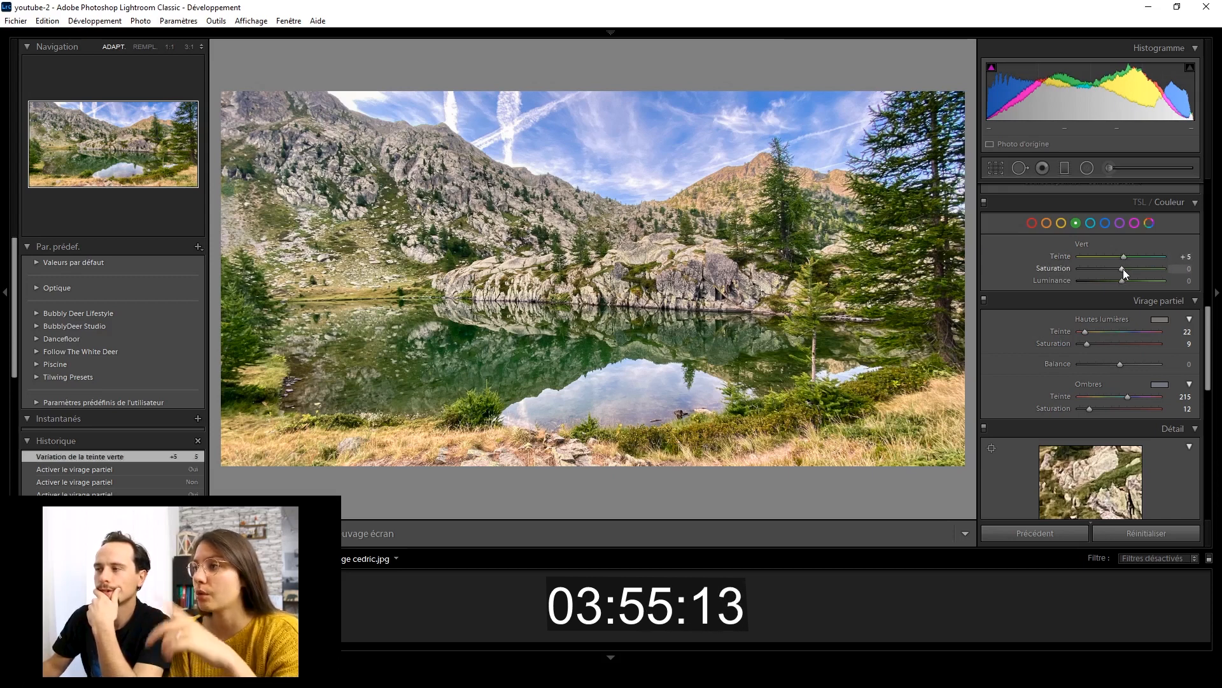
pyautogui.scroll(10, 1025, 303)
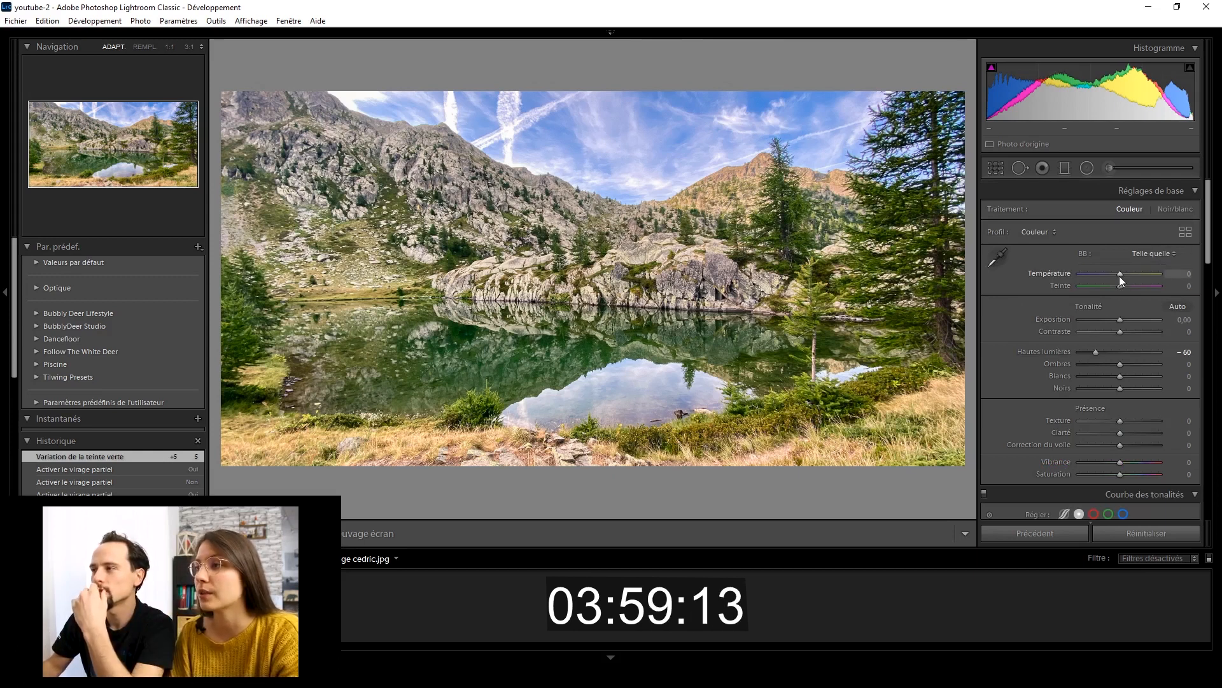
# Set the white balance Température and Teinte of the photo both to +3.
pyautogui.moveTo(1119, 274); pyautogui.dragTo(1122, 273)
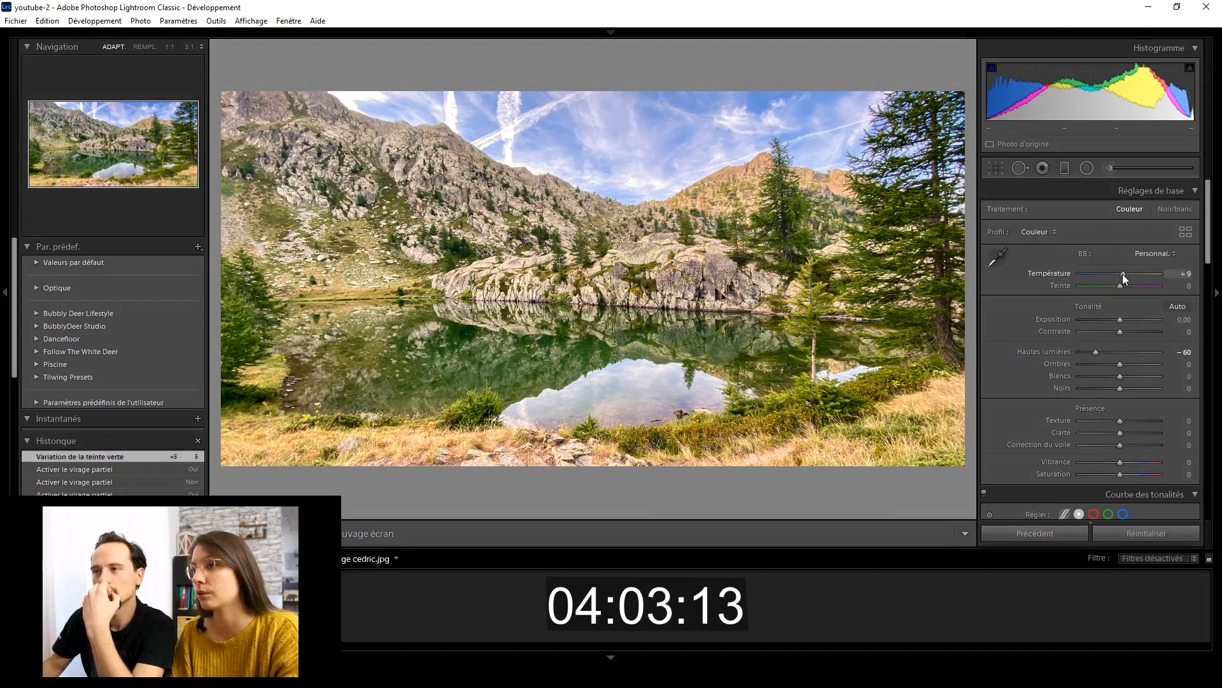
pyautogui.moveTo(1122, 274); pyautogui.dragTo(1120, 274)
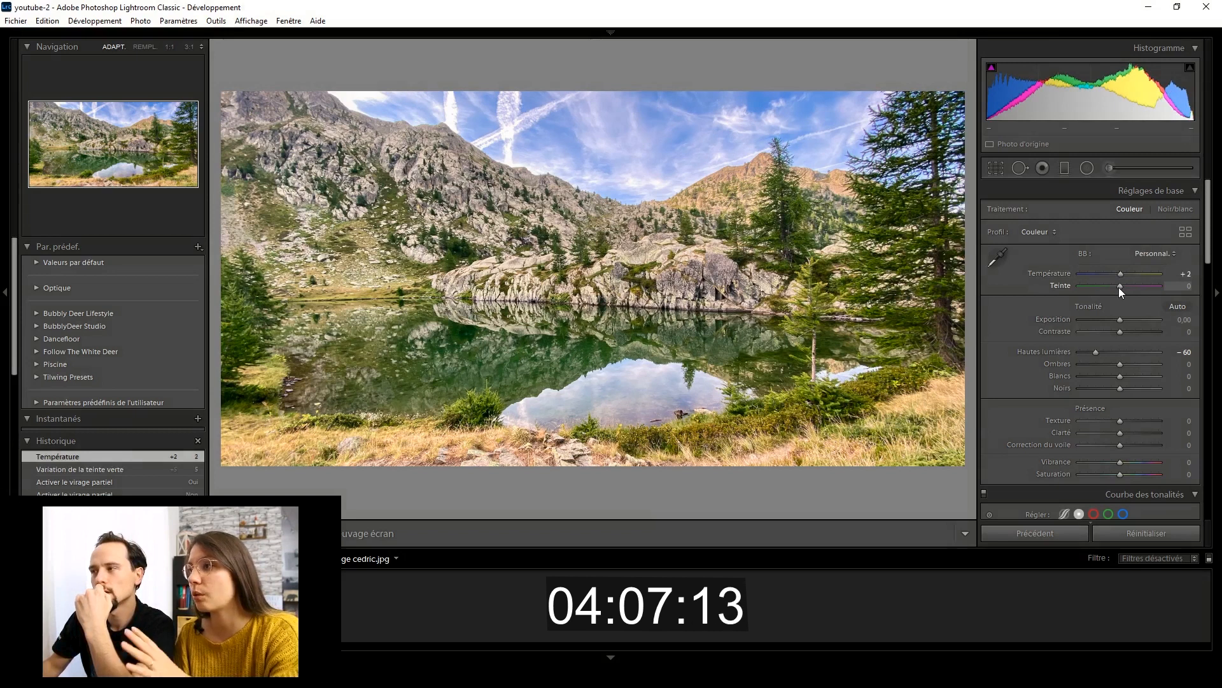
pyautogui.click(1183, 287)
pyautogui.write('3')
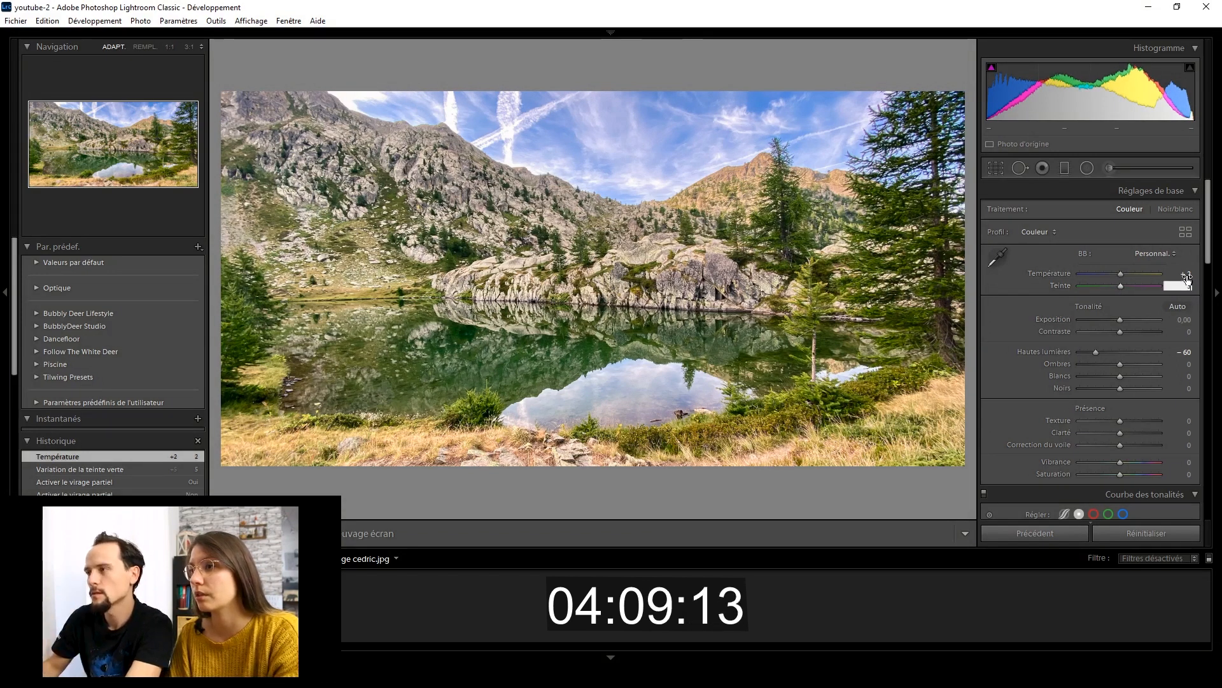
pyautogui.click(1185, 275)
pyautogui.write('3')
pyautogui.press('Tab')
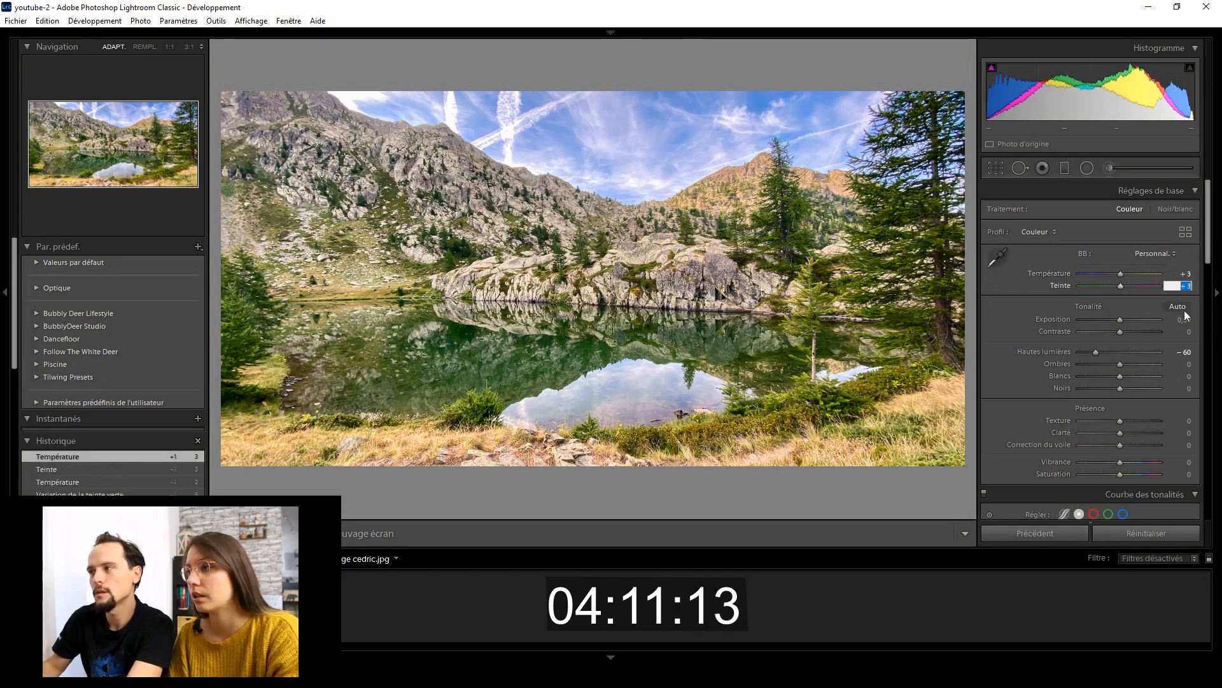
# Raise the white balance Teinte to +5 and compare the photo before and after side by side.
pyautogui.moveTo(1121, 287); pyautogui.dragTo(1120, 286)
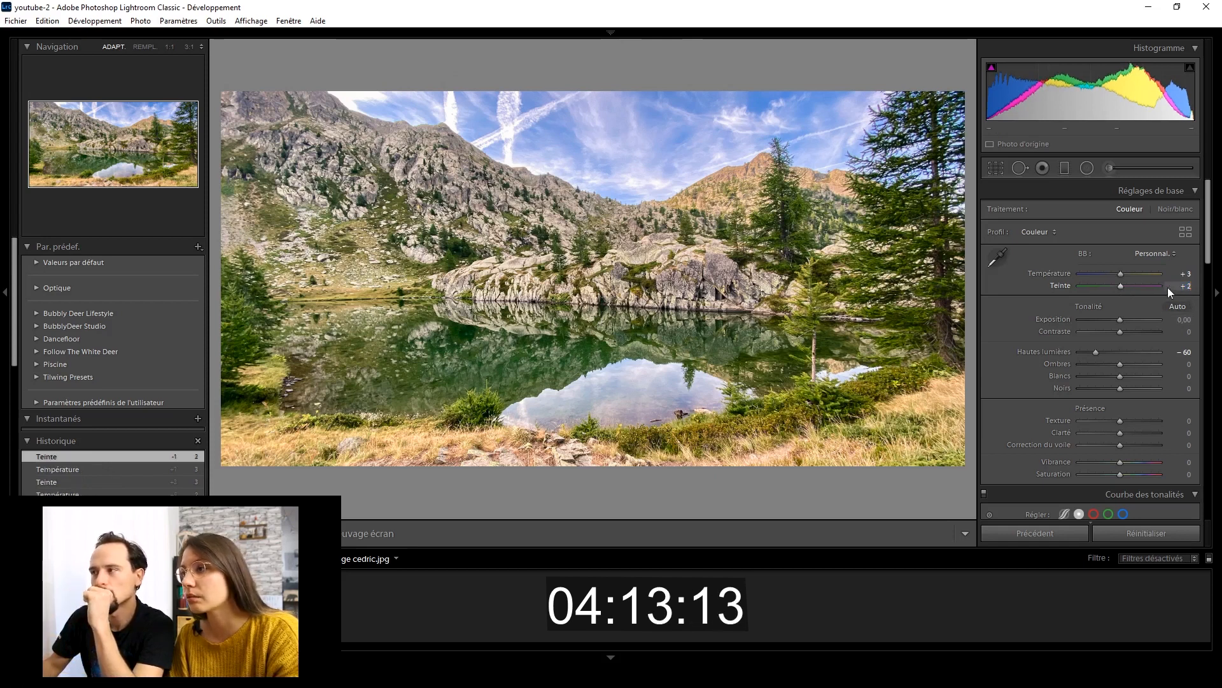
pyautogui.click(1185, 288)
pyautogui.write('5')
pyautogui.press('Return')
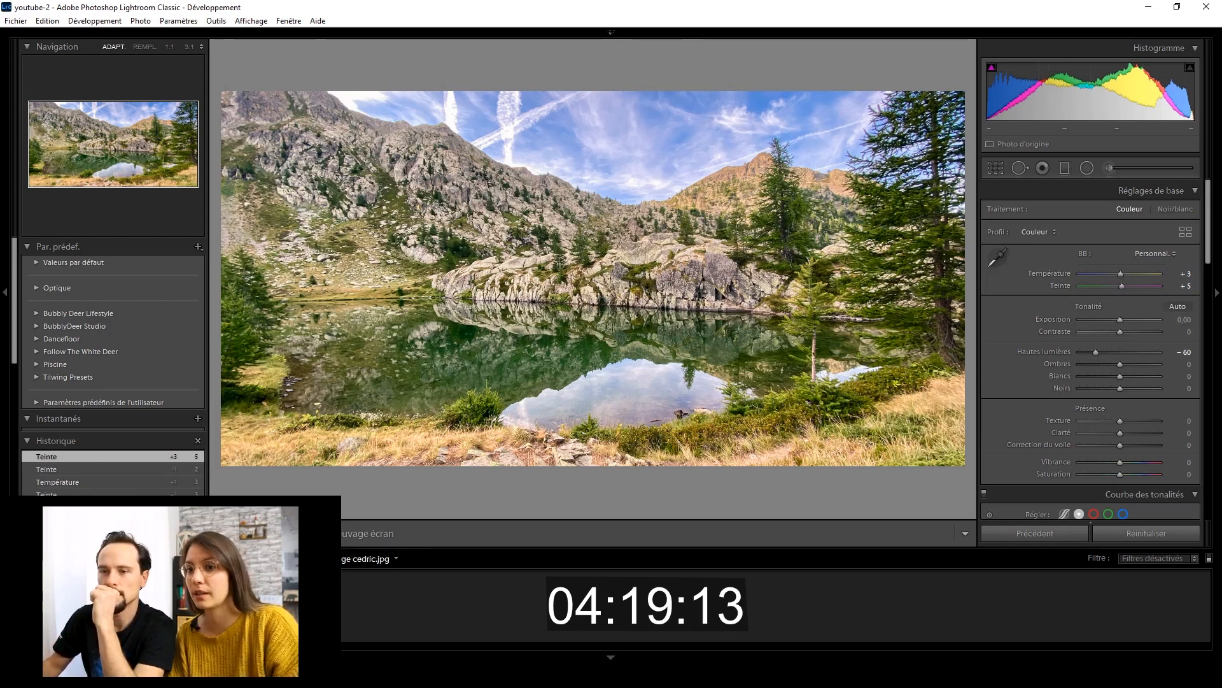
pyautogui.press('y')
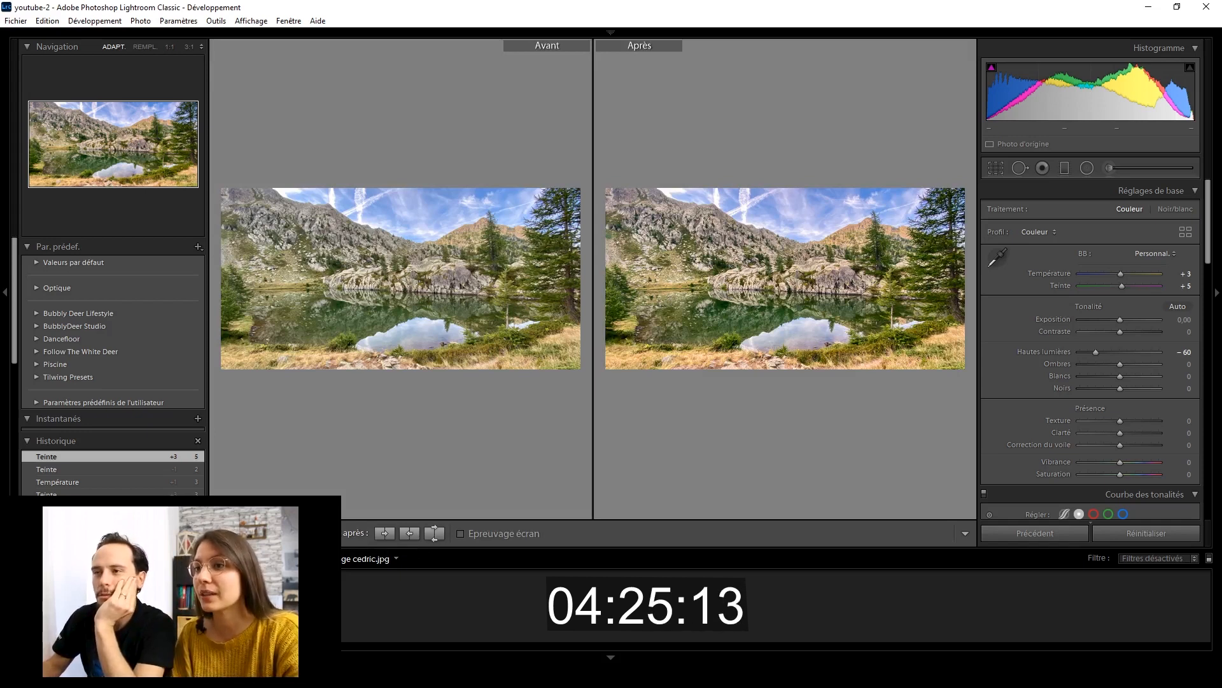
pyautogui.press('y')
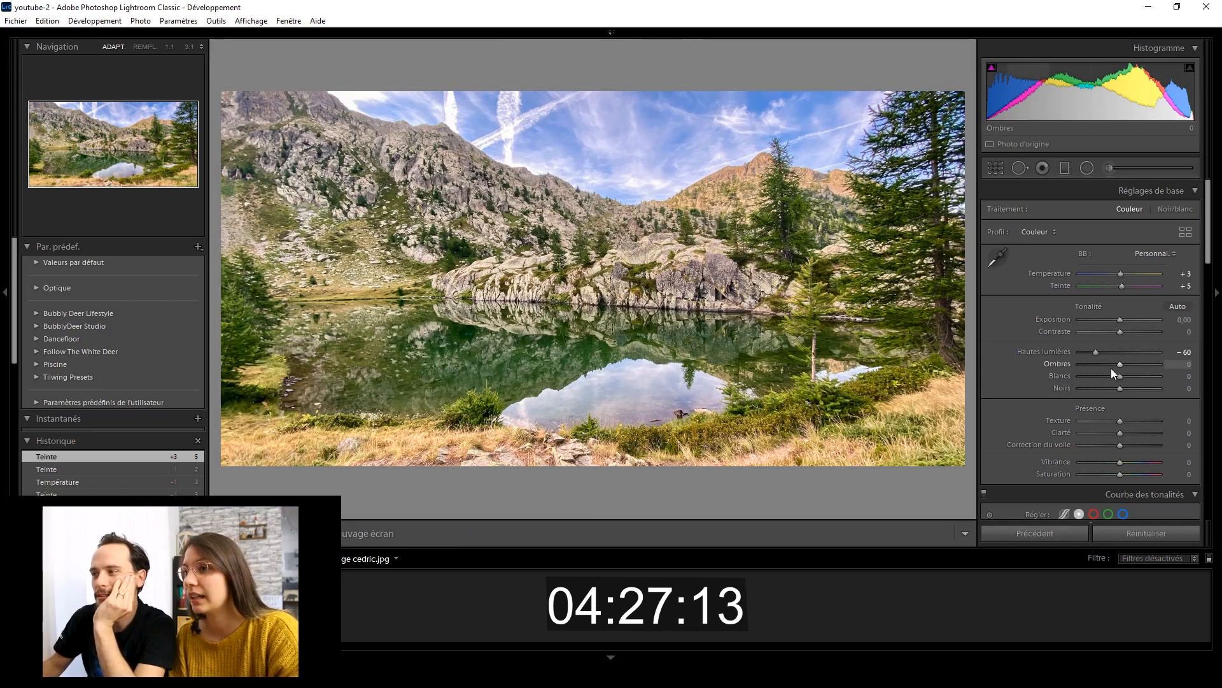
# Try darkening the shadows (Ombres) and the blacks (Noirs), and reset both to 0.
pyautogui.moveTo(1120, 363); pyautogui.dragTo(1091, 361)
pyautogui.doubleClick(1092, 361)
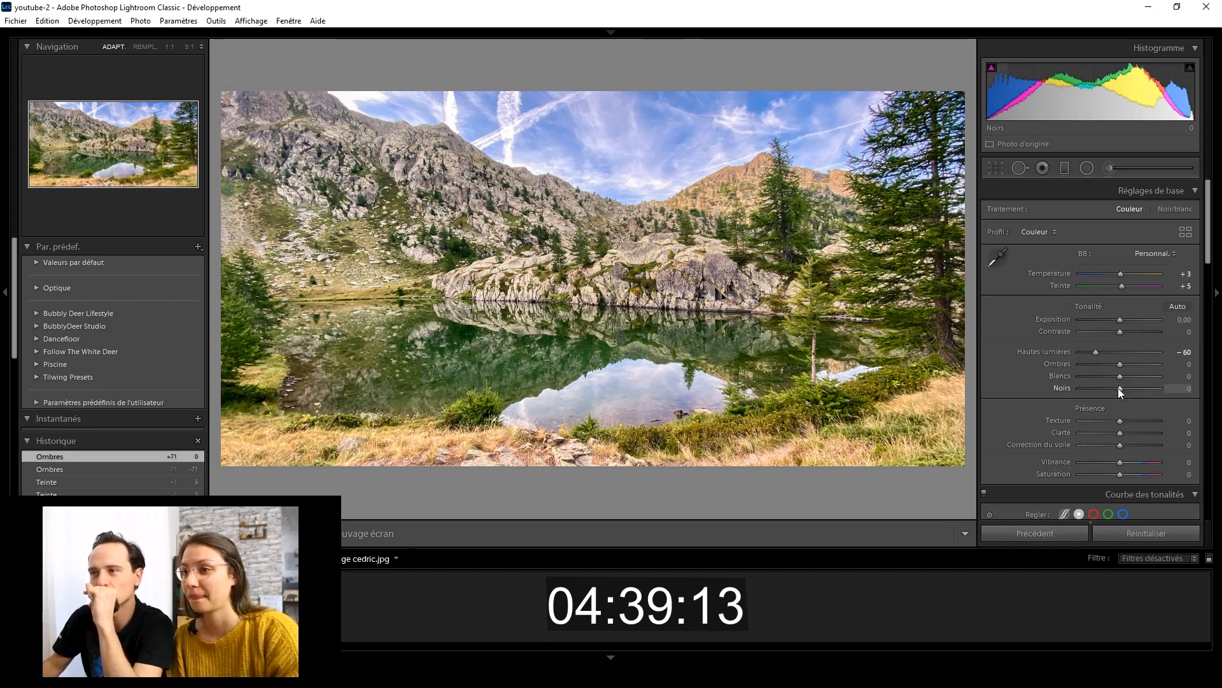
pyautogui.moveTo(1117, 388); pyautogui.dragTo(1114, 388)
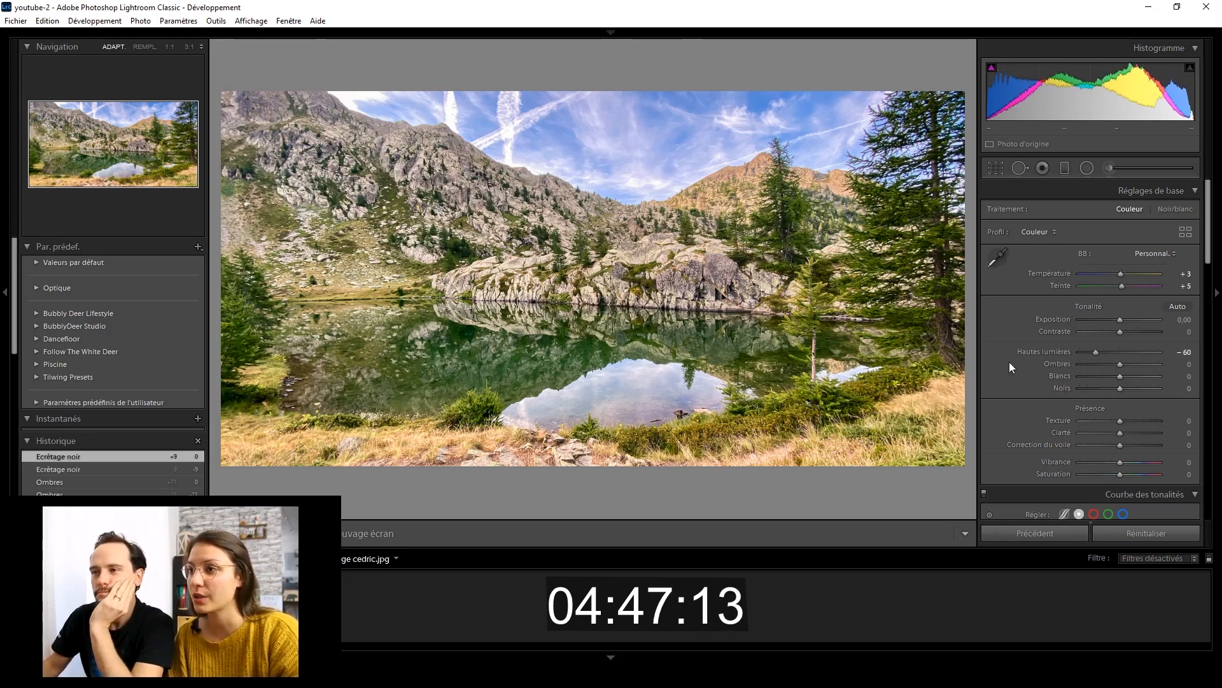
# Shift the photo's yellows (Jaune) to a Teinte of -33 and a Saturation of +4 in the TSL/Couleur settings.
pyautogui.scroll(-5, 996, 356)
pyautogui.scroll(5, 997, 357)
pyautogui.scroll(-5, 997, 357)
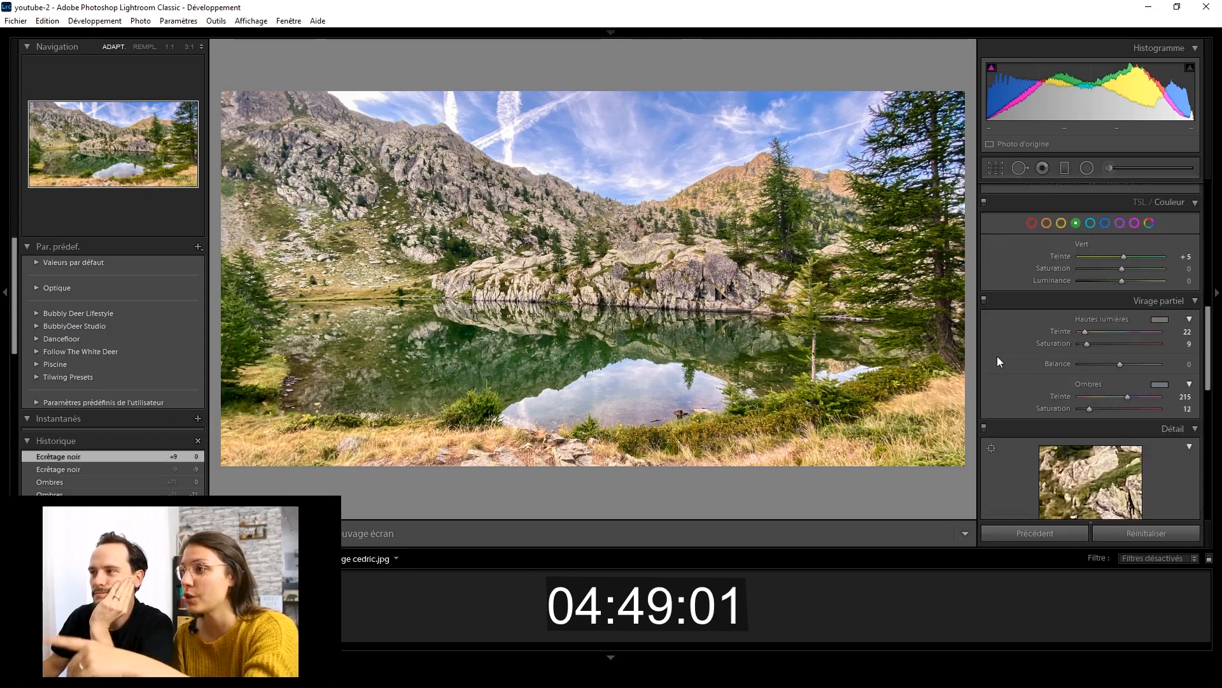
pyautogui.click(1060, 223)
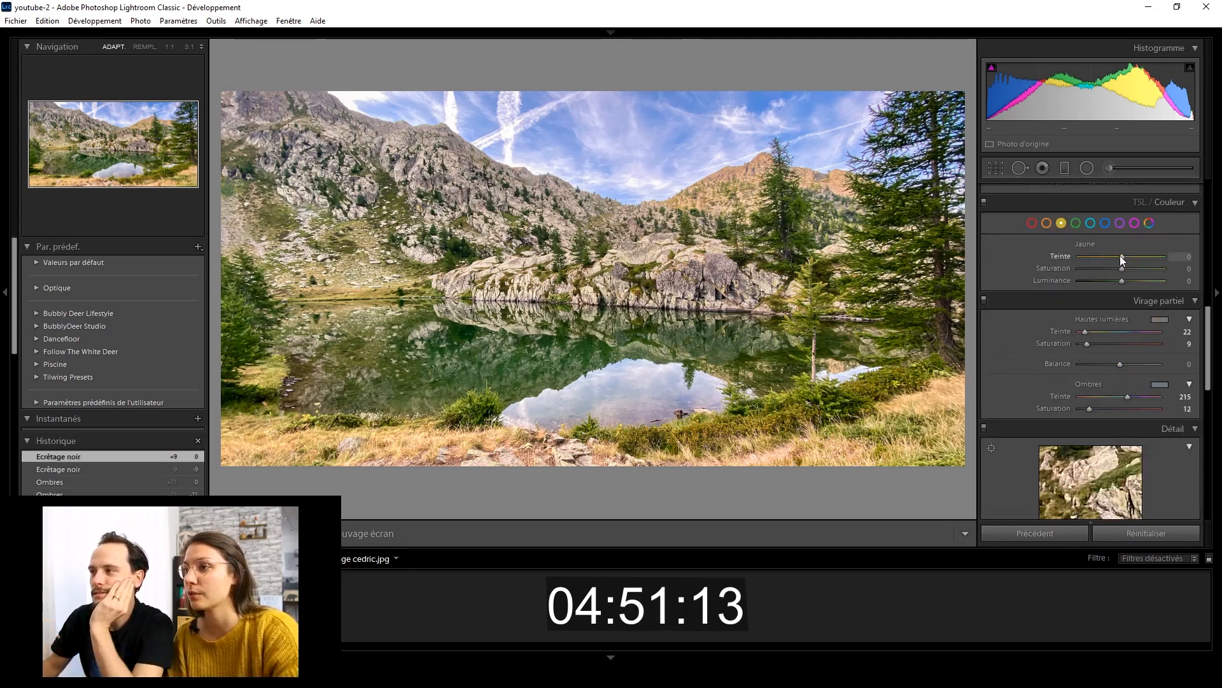
pyautogui.moveTo(1121, 255); pyautogui.dragTo(1104, 254)
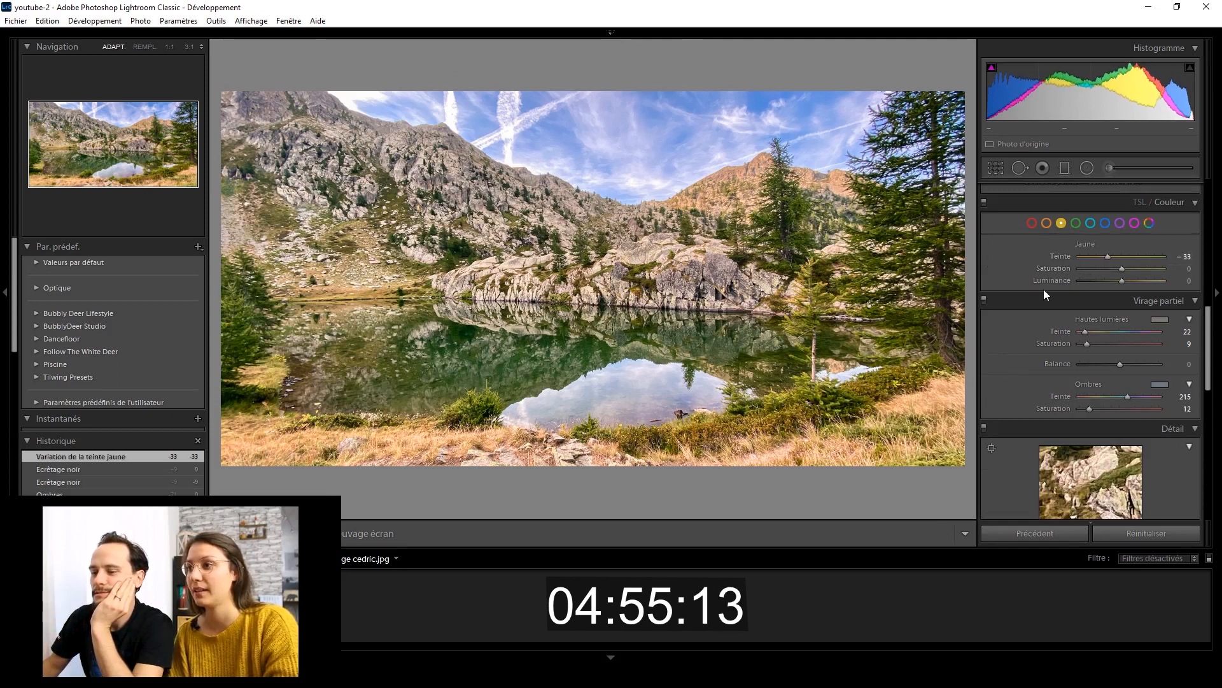
pyautogui.moveTo(1120, 269); pyautogui.dragTo(1122, 269)
pyautogui.moveTo(1122, 269); pyautogui.dragTo(1122, 269)
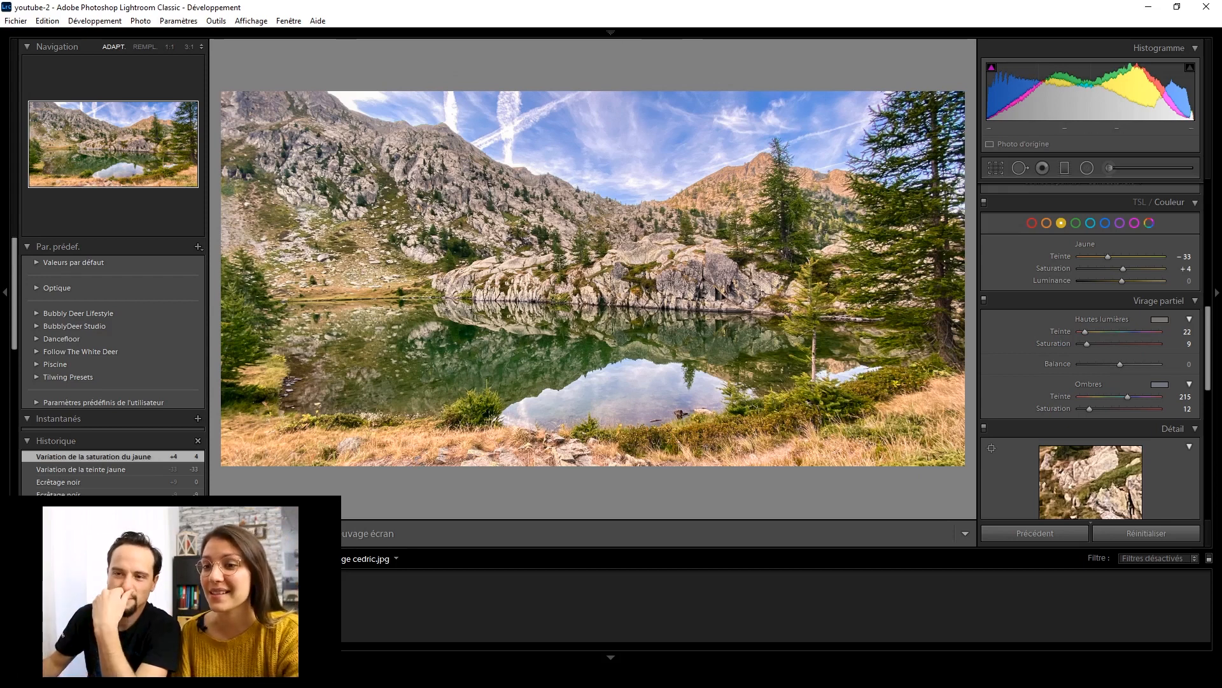
# Compare the photo before and after the edits, switching the comparison to the Avant/Après Haut/Bas layout.
pyautogui.press('y')
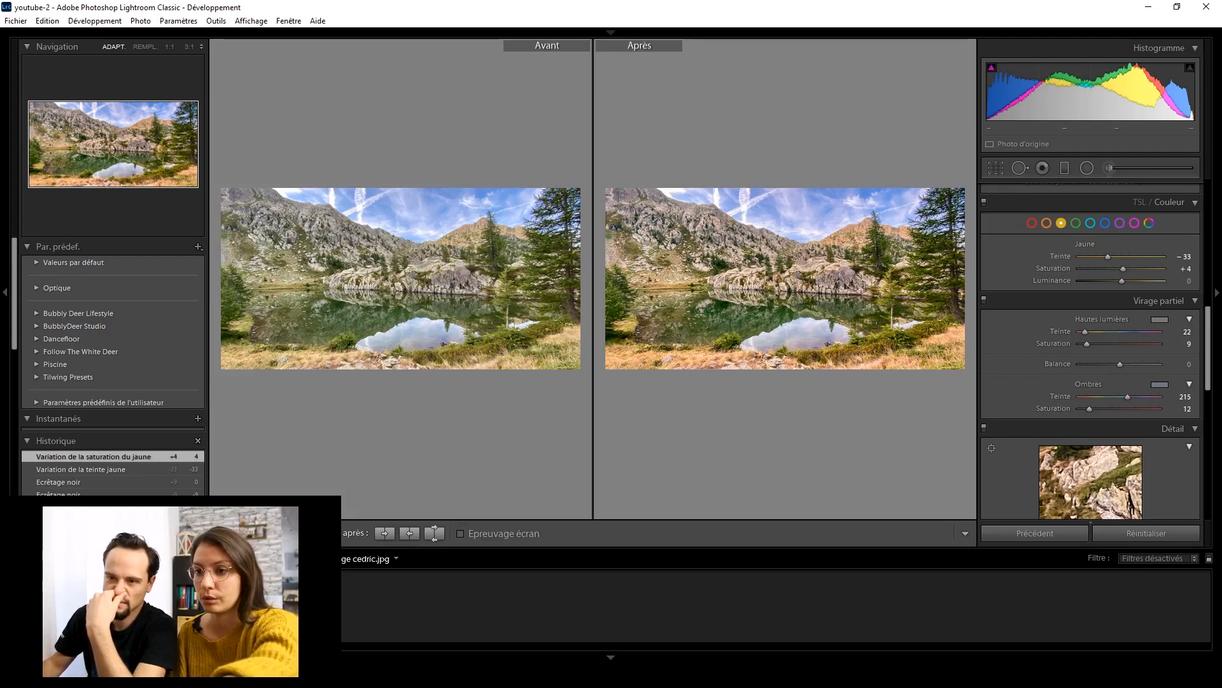
pyautogui.click(298, 533)
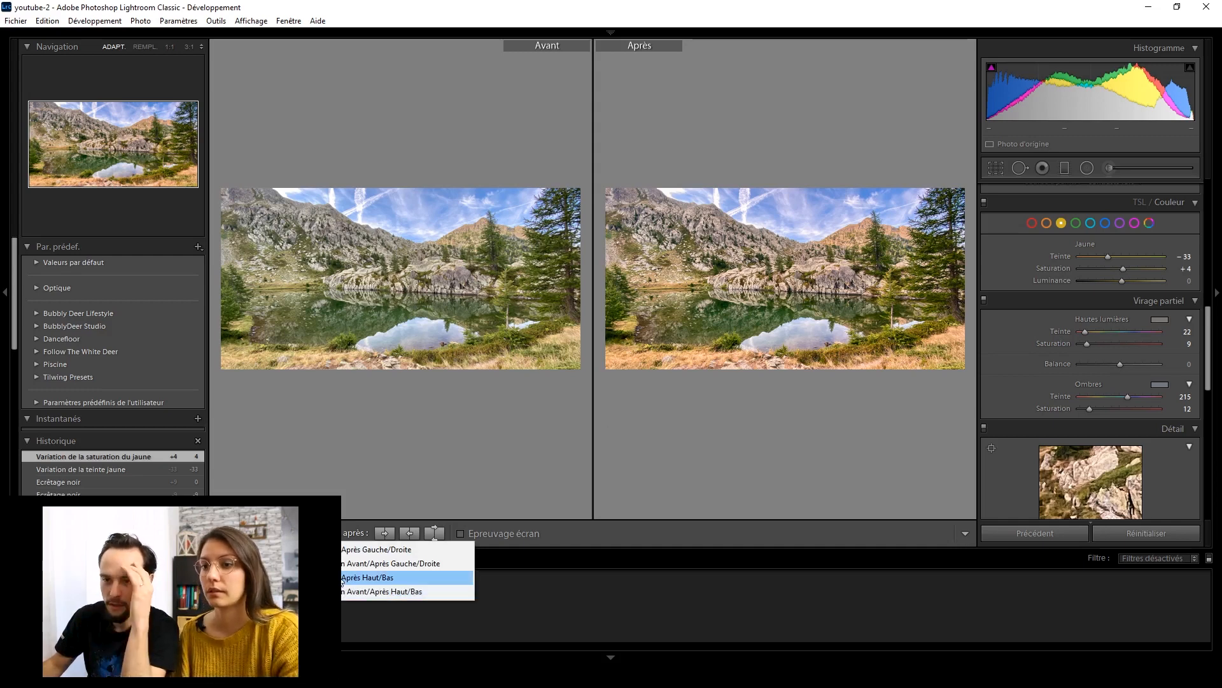
pyautogui.click(343, 578)
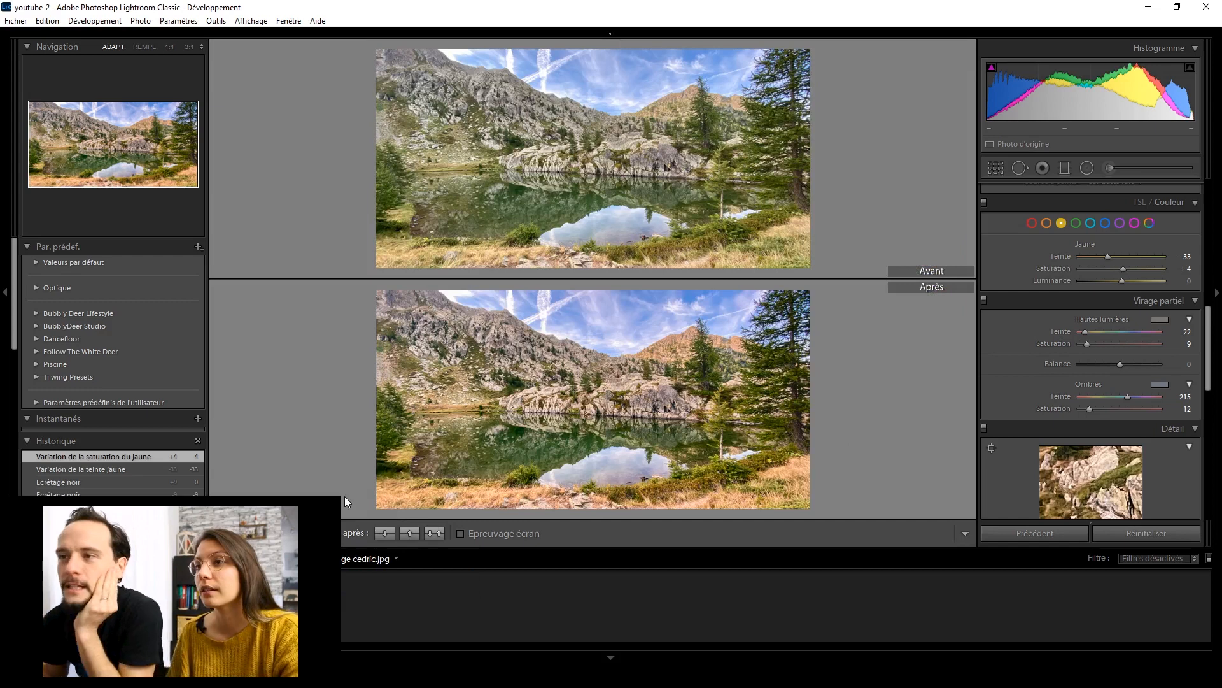